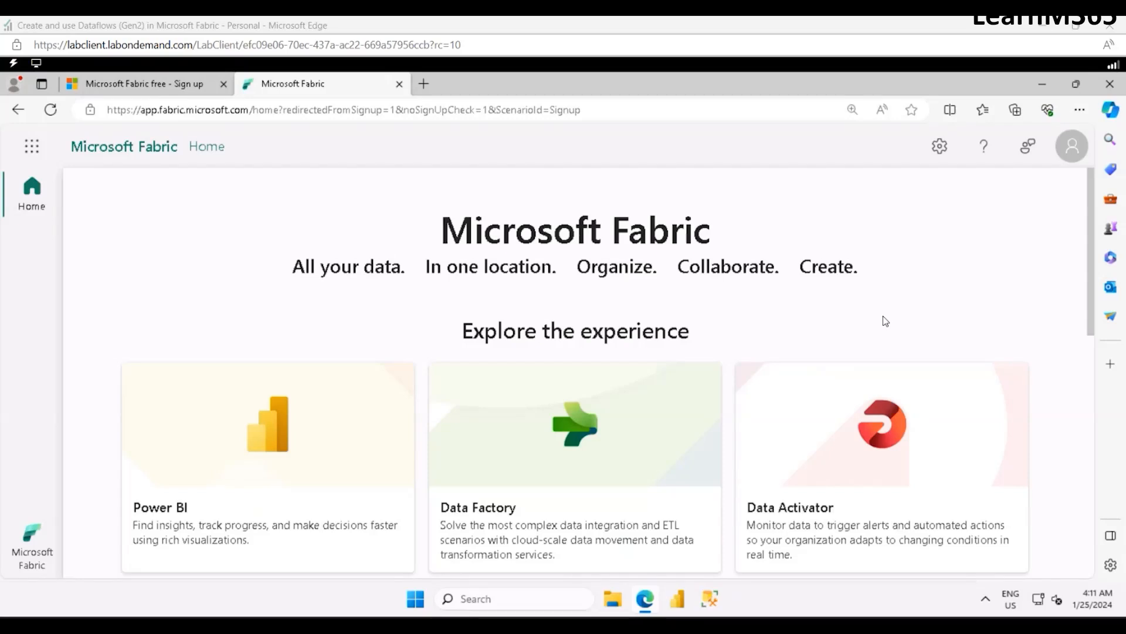
# - Browse the available Microsoft Fabric experiences and open Synapse Data Engineering
pyautogui.scroll(-3, 885, 320)
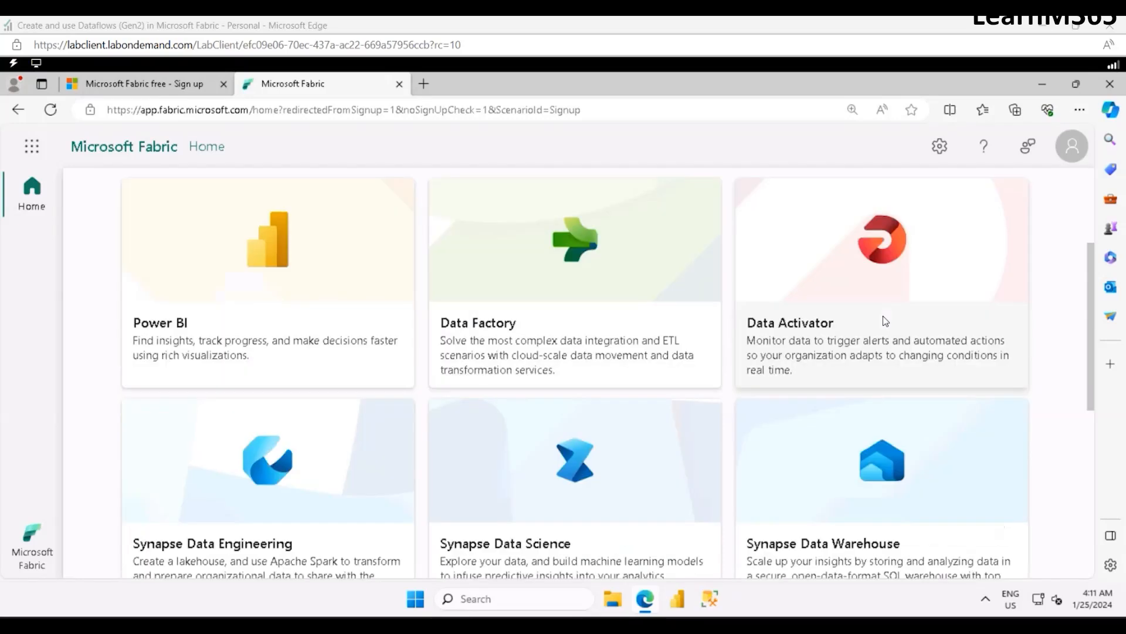
pyautogui.scroll(-3, 883, 317)
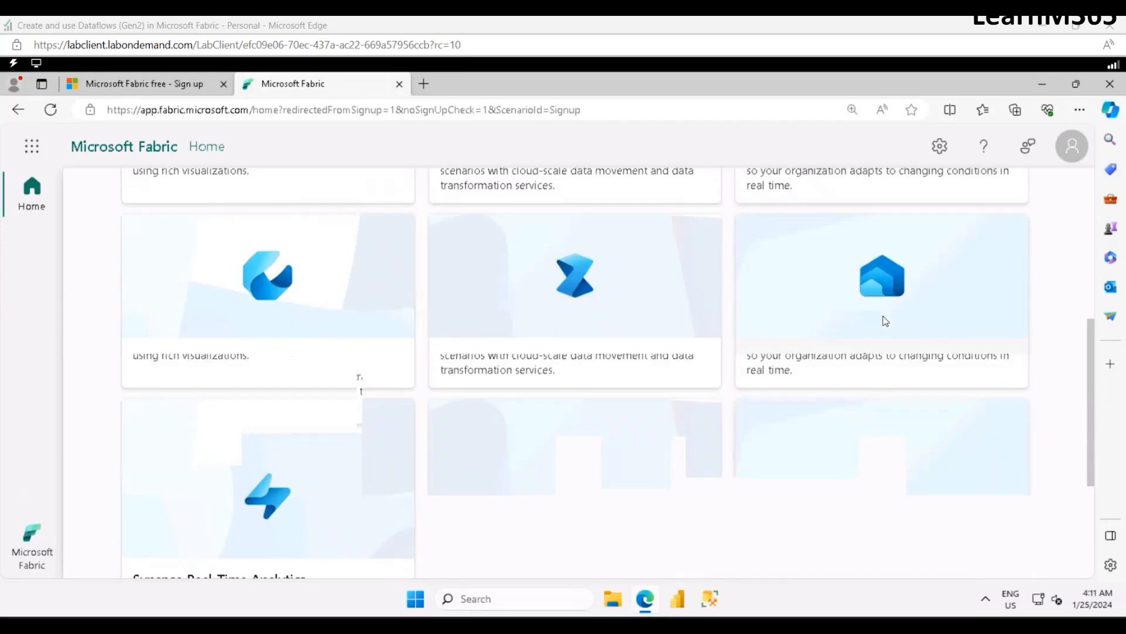
pyautogui.scroll(10, 883, 316)
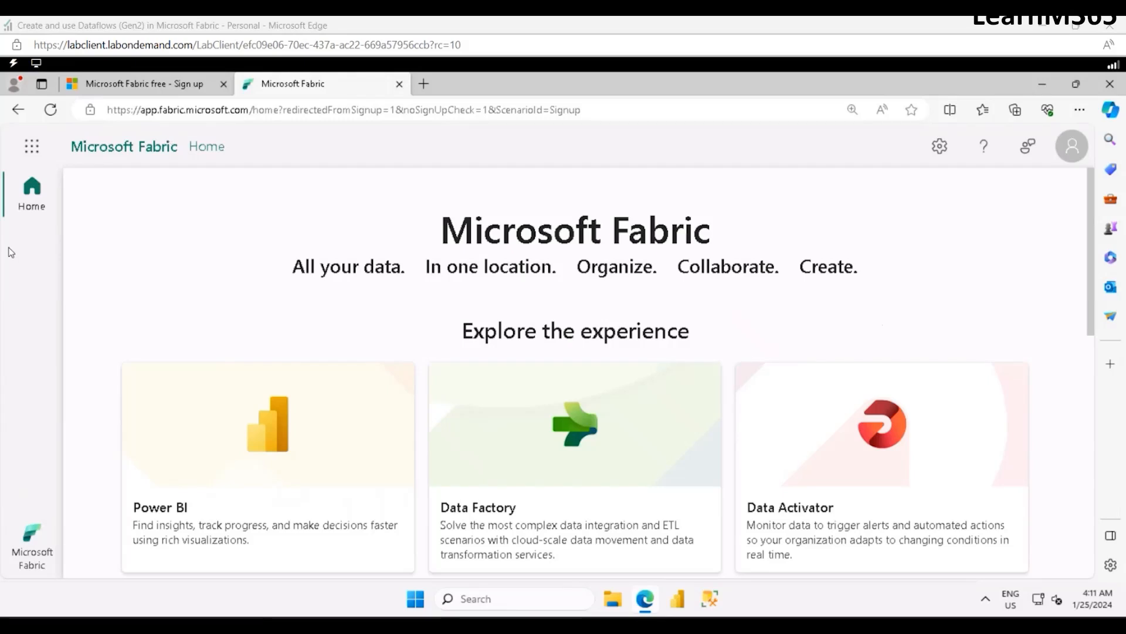
pyautogui.click(39, 557)
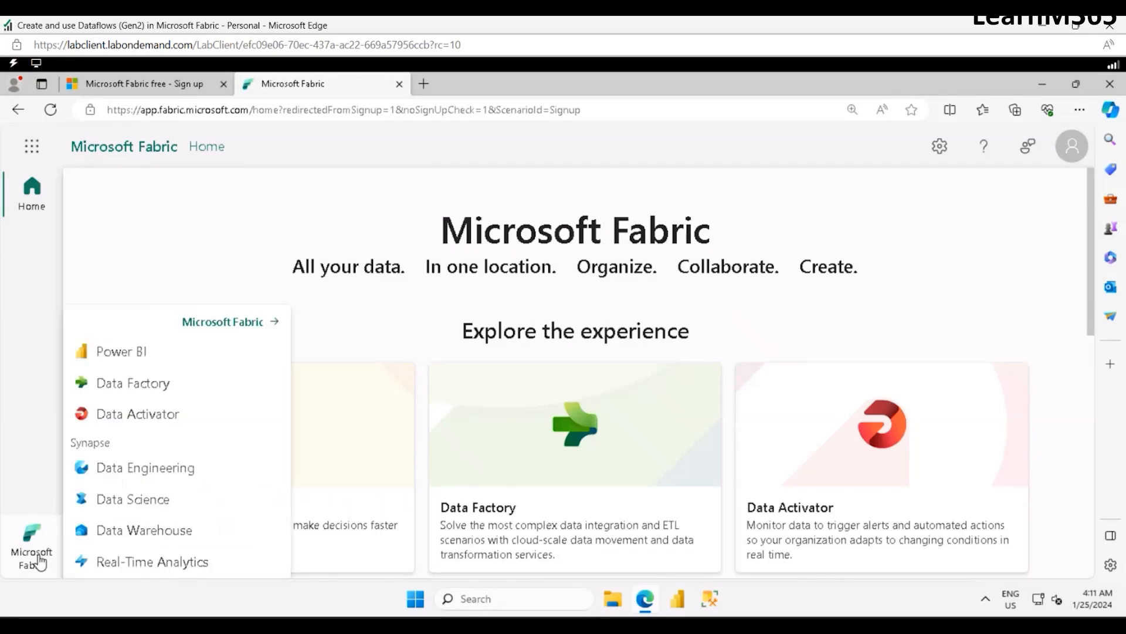
pyautogui.scroll(-5, 808, 389)
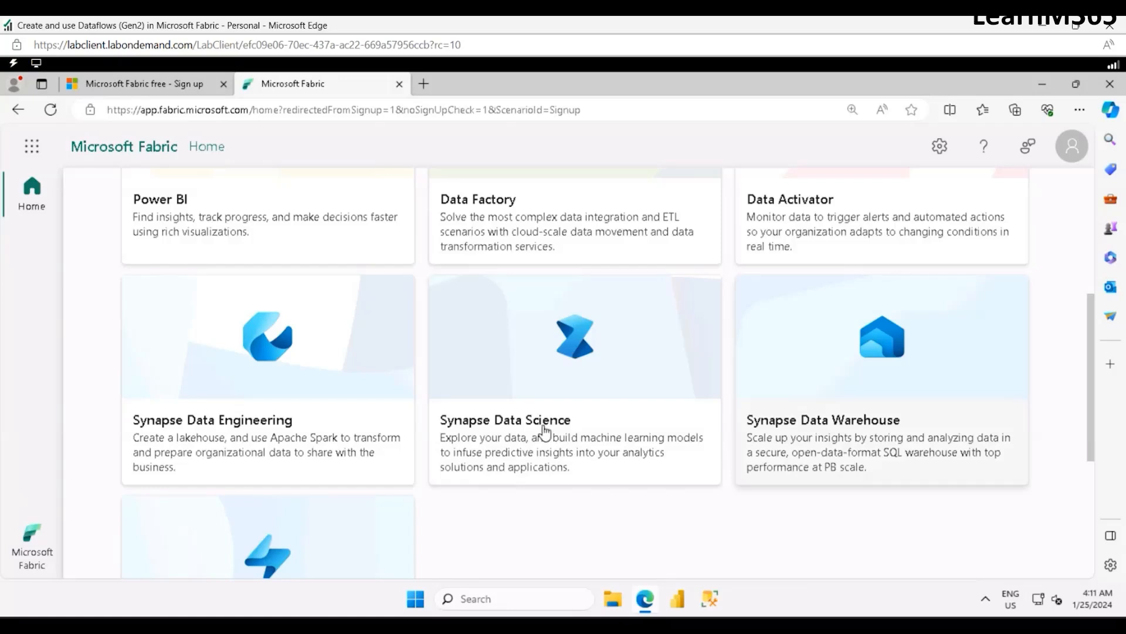
pyautogui.click(345, 381)
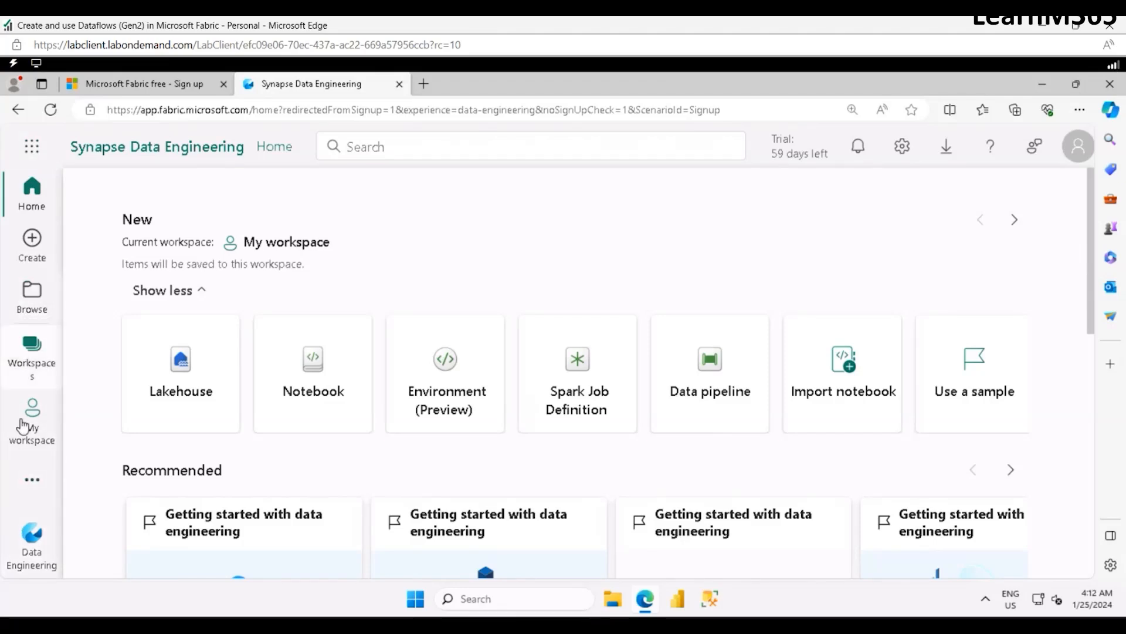
# - Create a new workspace named mynew_workspace
pyautogui.click(24, 366)
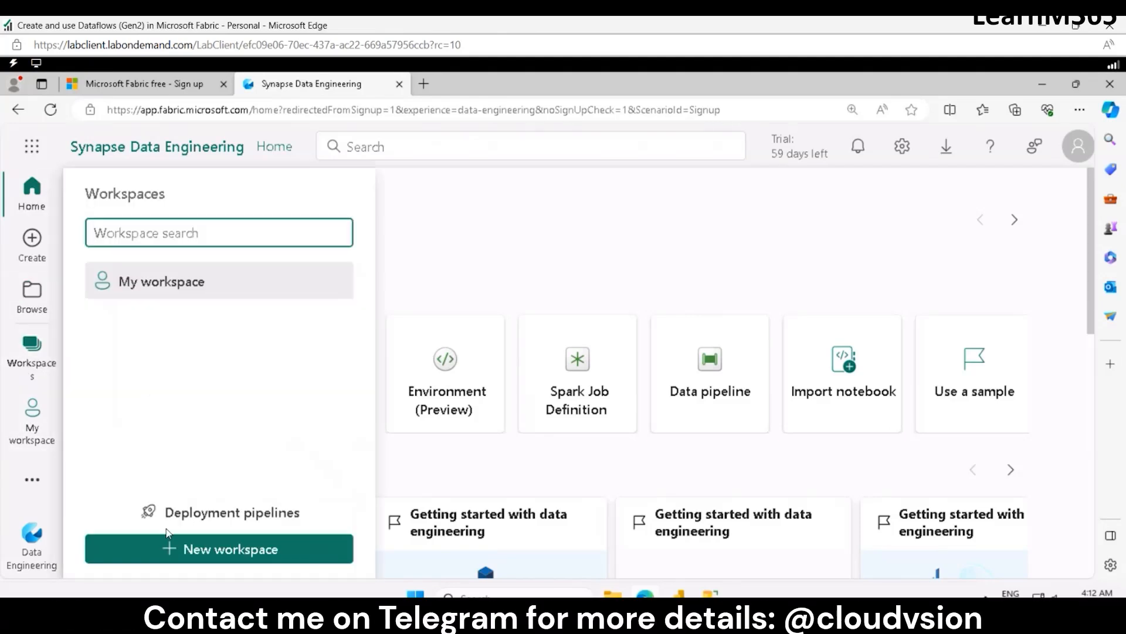
pyautogui.click(191, 551)
pyautogui.click(642, 262)
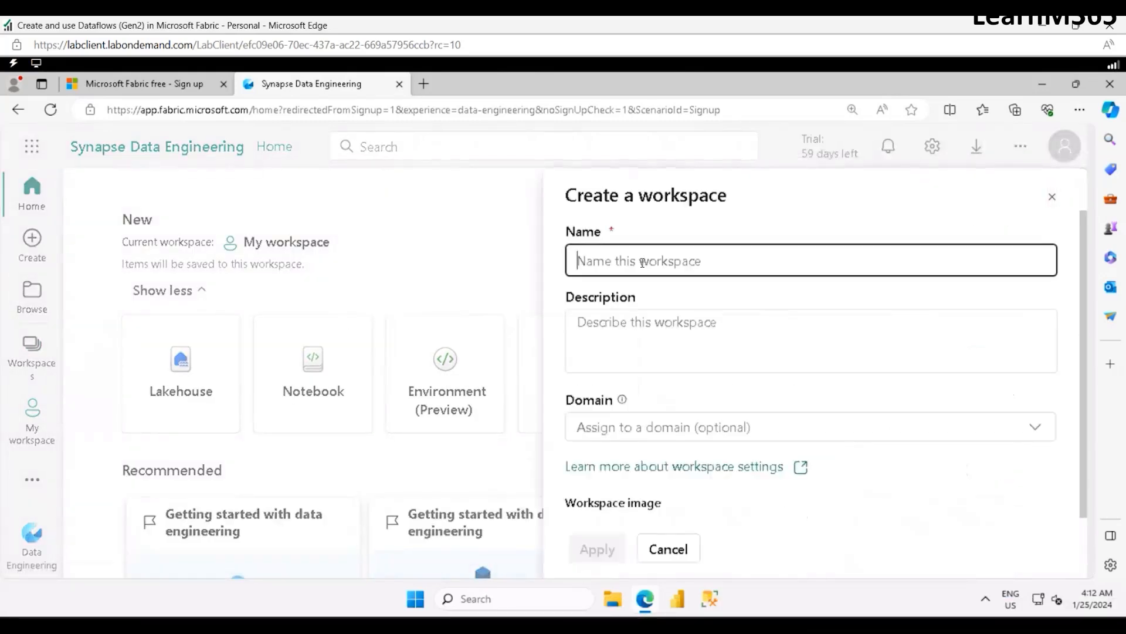
pyautogui.write('demo_works')
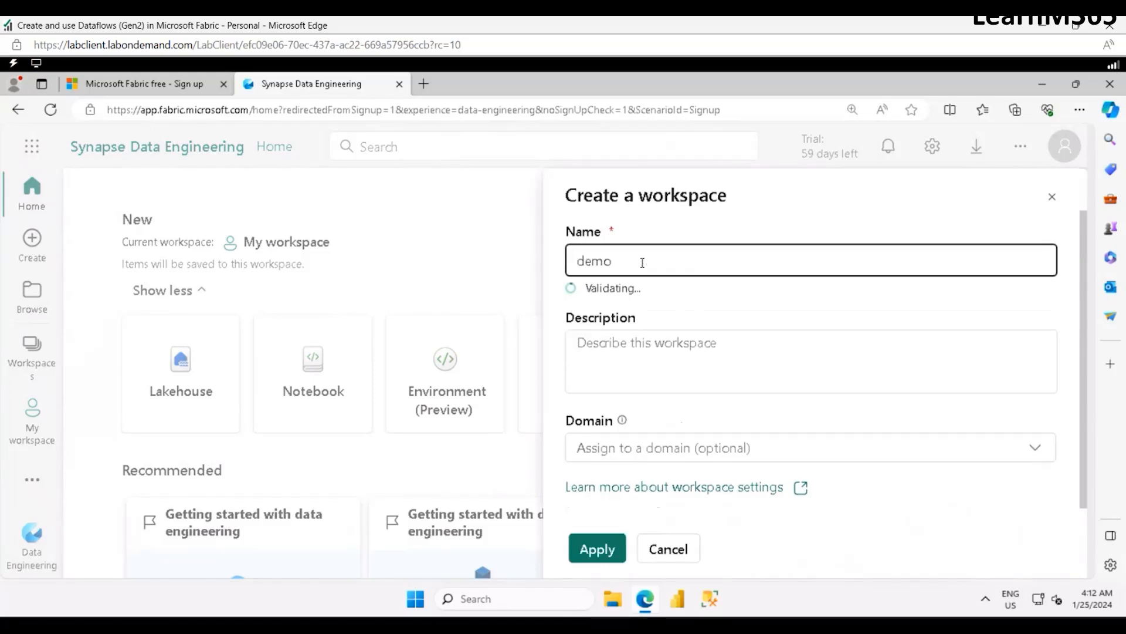
pyautogui.write('pace')
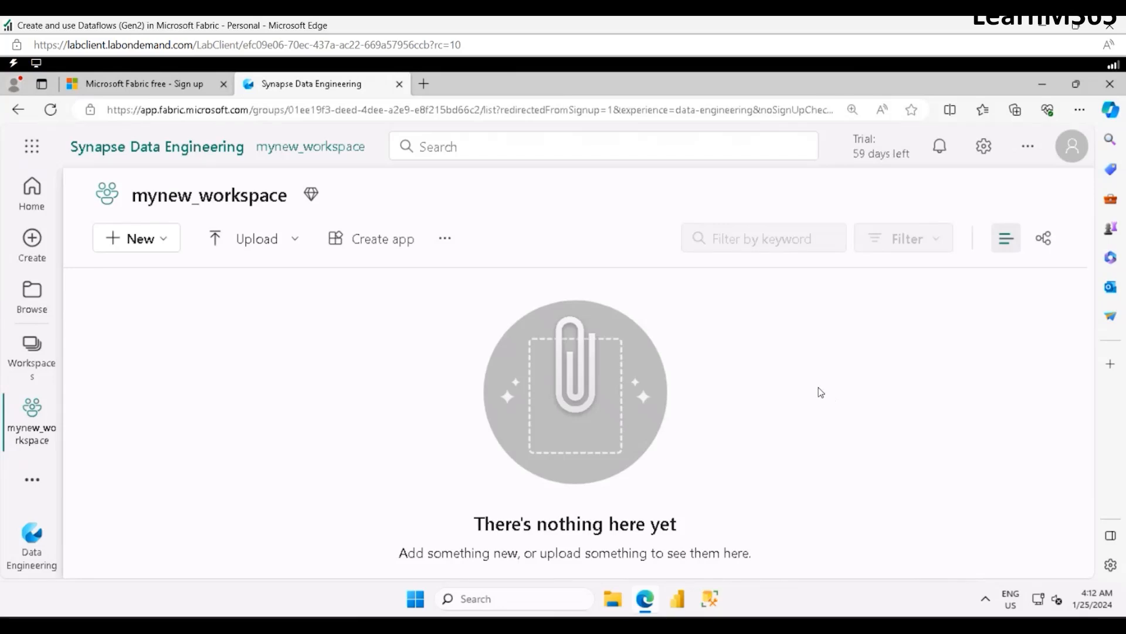
# - Create a lakehouse named new_lakehouse in mynew_workspace from the Data Engineering home page
pyautogui.click(122, 153)
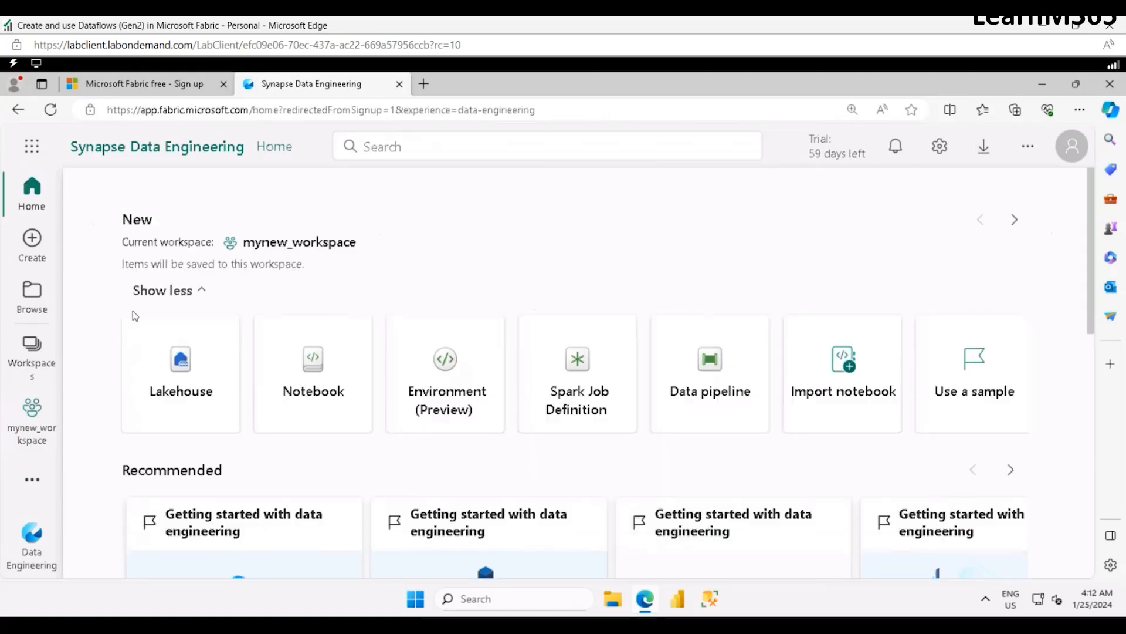
pyautogui.click(183, 396)
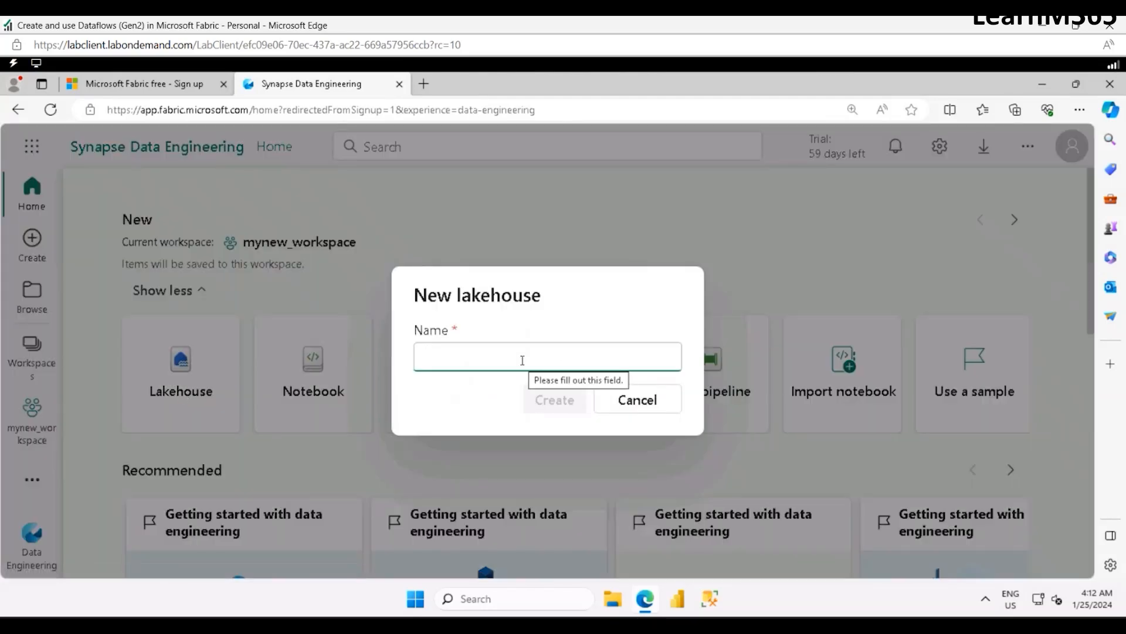
pyautogui.write('new_lak')
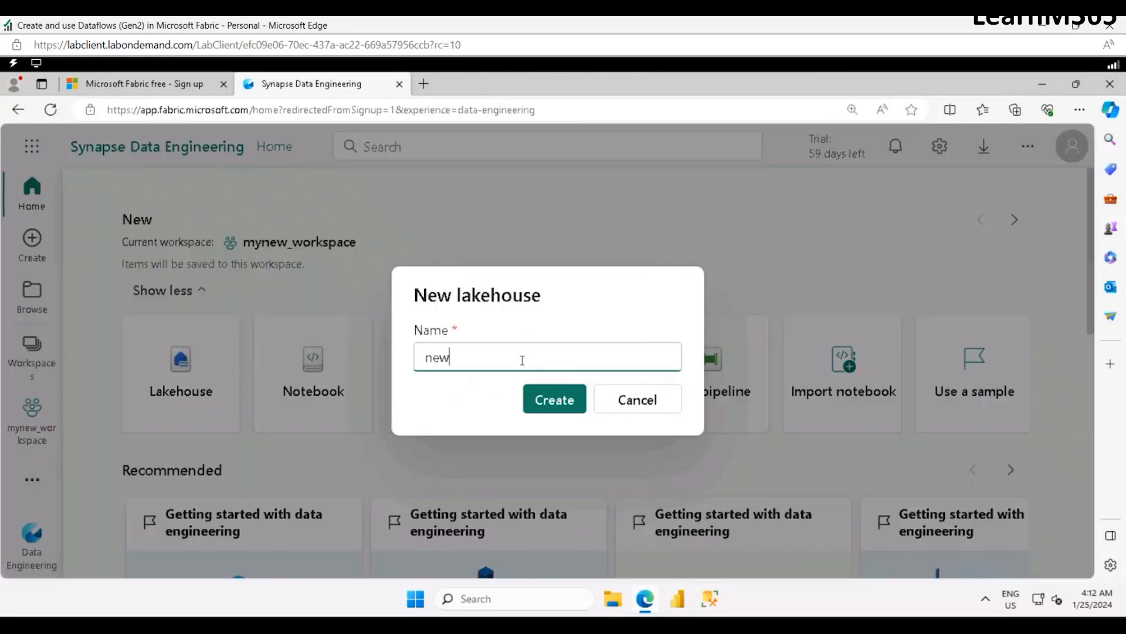
pyautogui.write('ehouse')
pyautogui.click(547, 404)
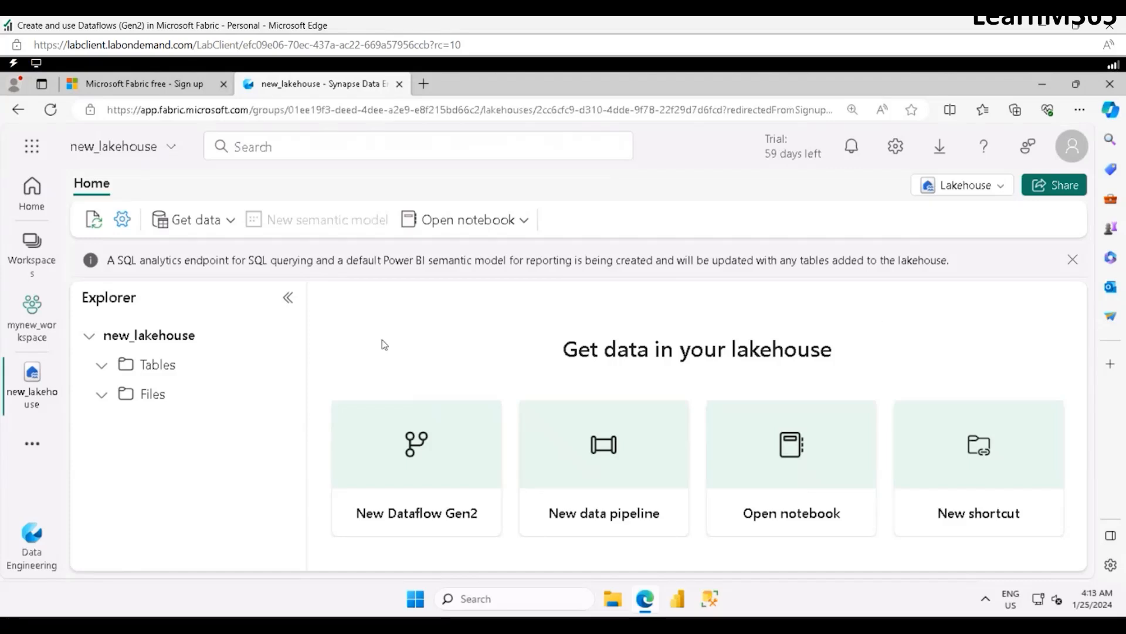
# - Collapse the Tables and Files folders of new_lakehouse and view the lakehouse's name, location and owner details
pyautogui.click(104, 367)
pyautogui.click(104, 396)
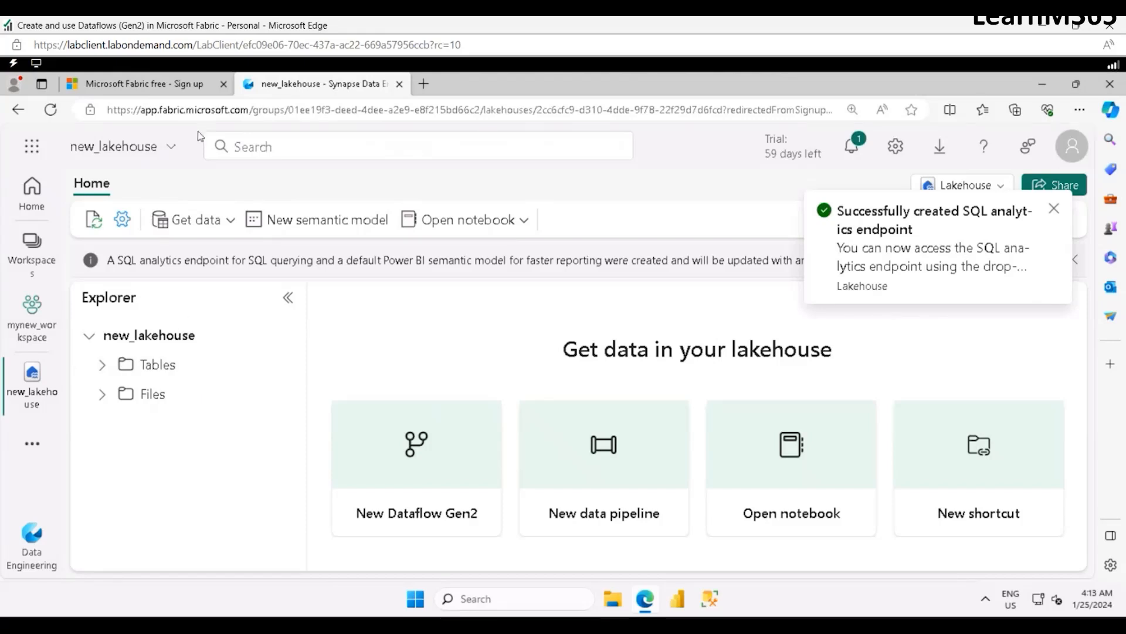
pyautogui.click(103, 148)
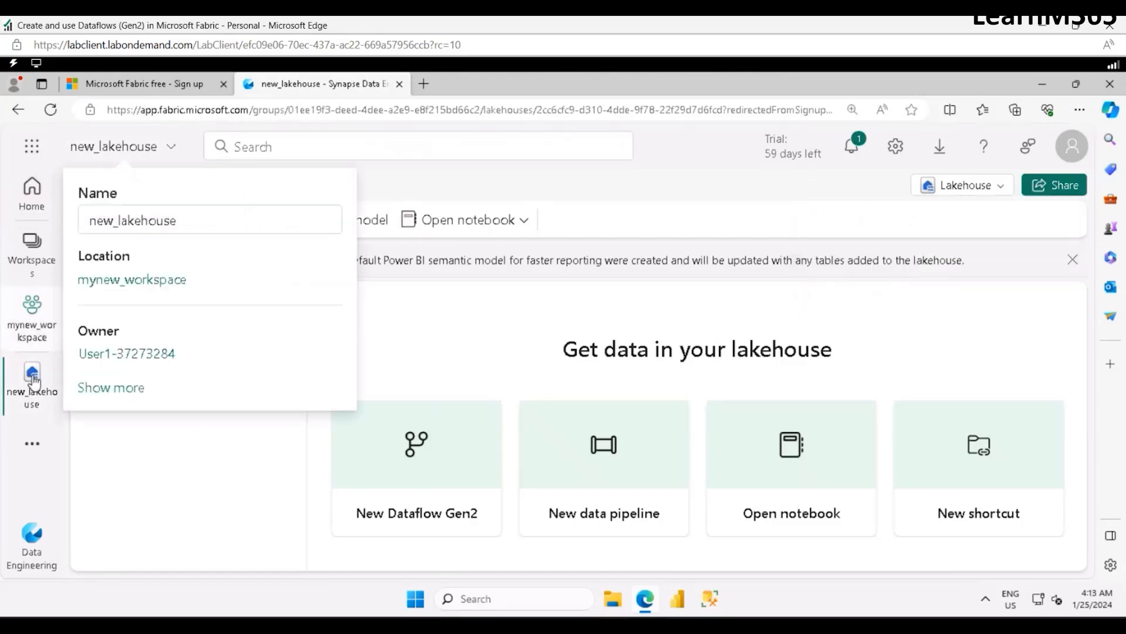
pyautogui.click(36, 193)
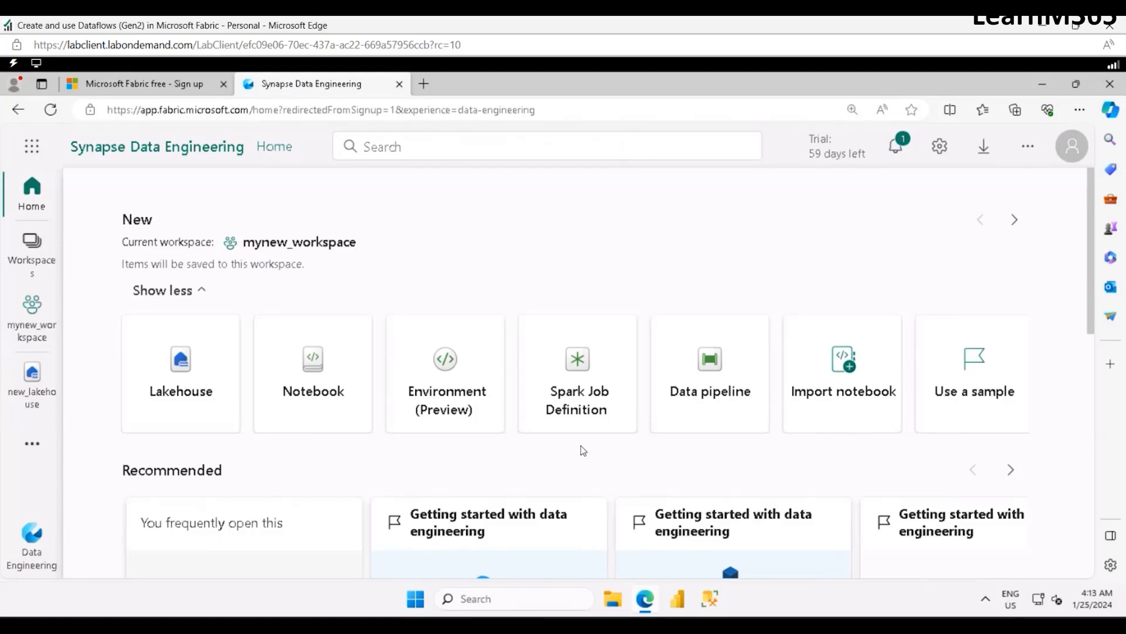
pyautogui.scroll(-3, 581, 446)
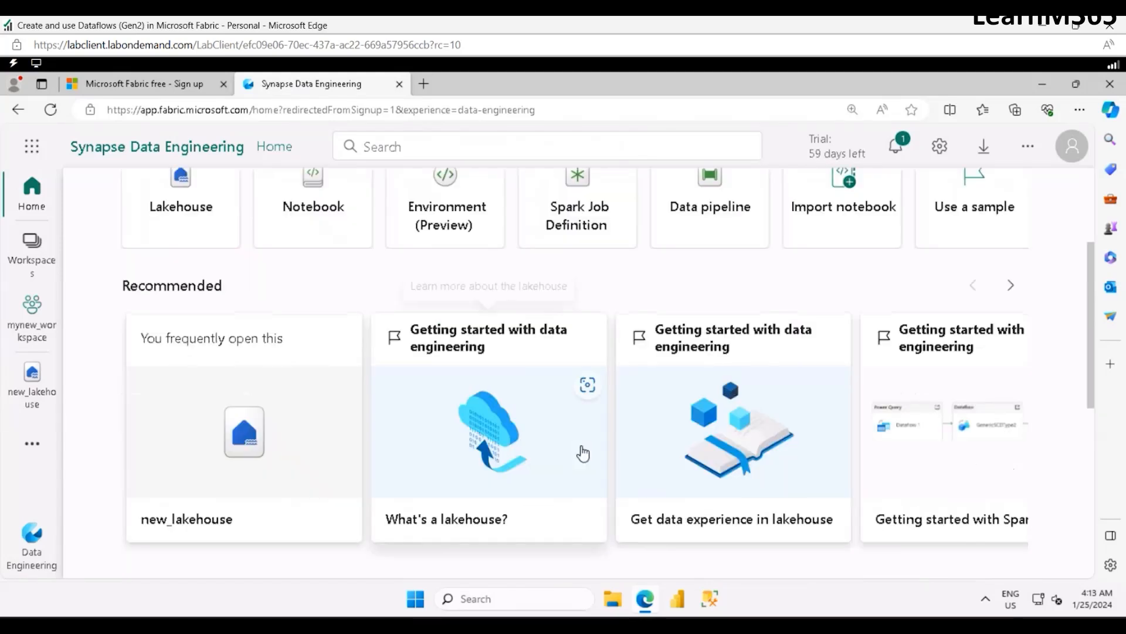
pyautogui.scroll(3, 581, 446)
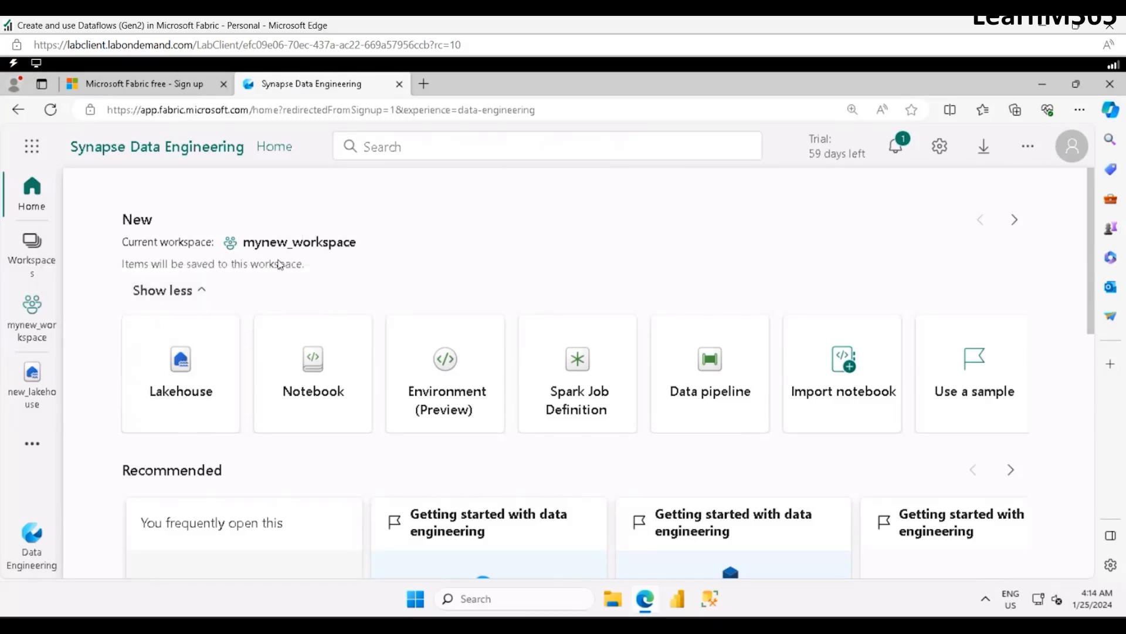
# - Create a new Dataflow Gen2 in mynew_workspace
pyautogui.click(33, 380)
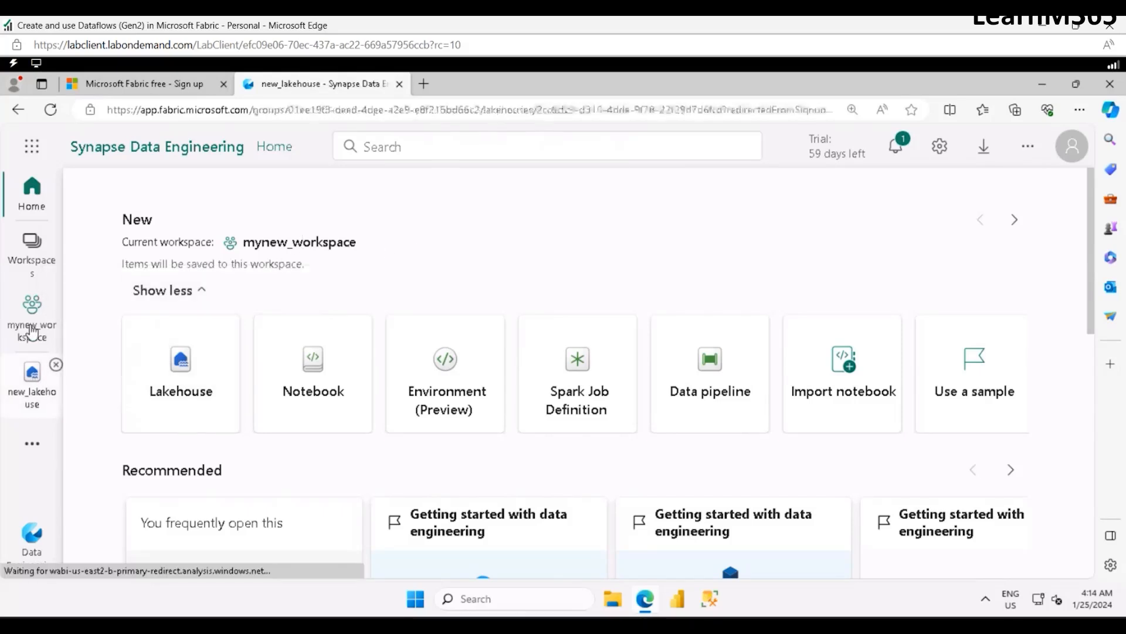
pyautogui.click(32, 329)
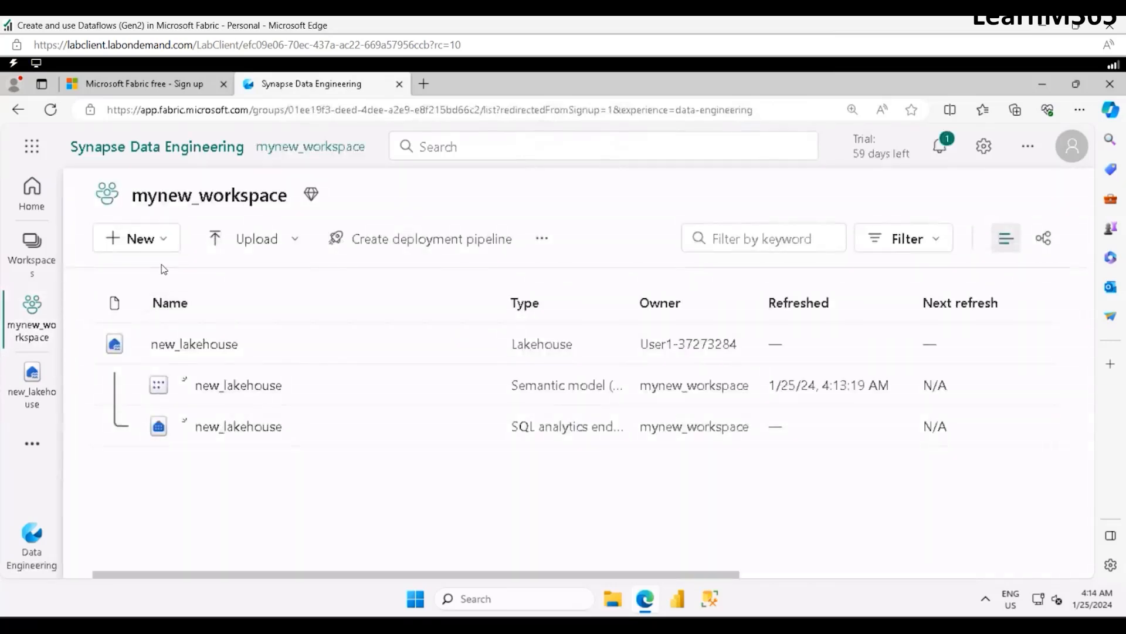
pyautogui.click(169, 245)
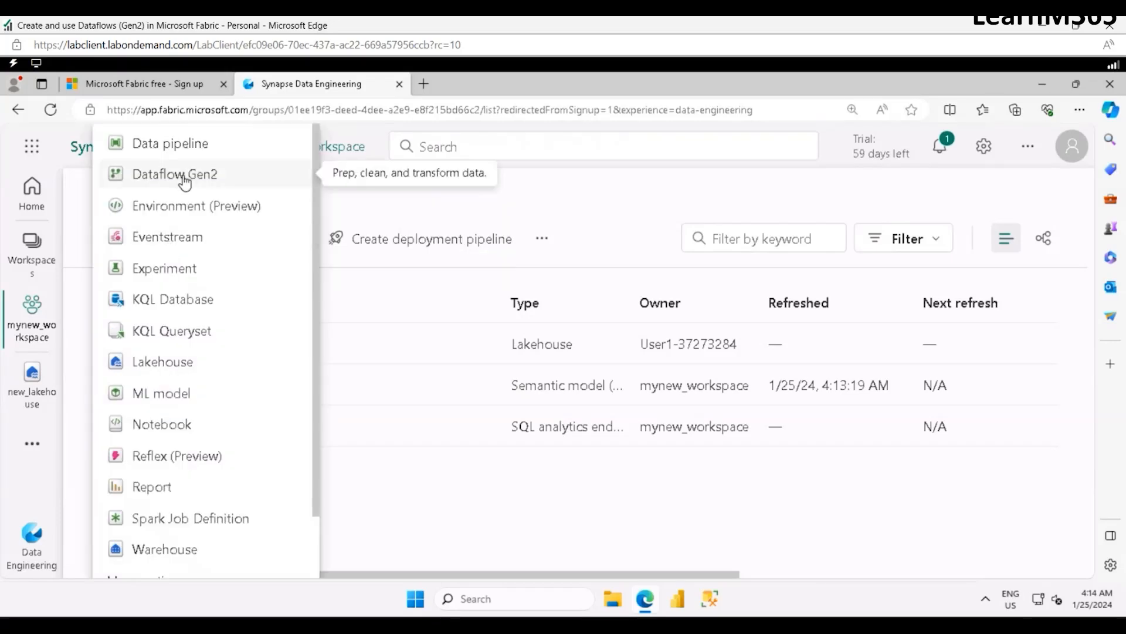
pyautogui.click(184, 179)
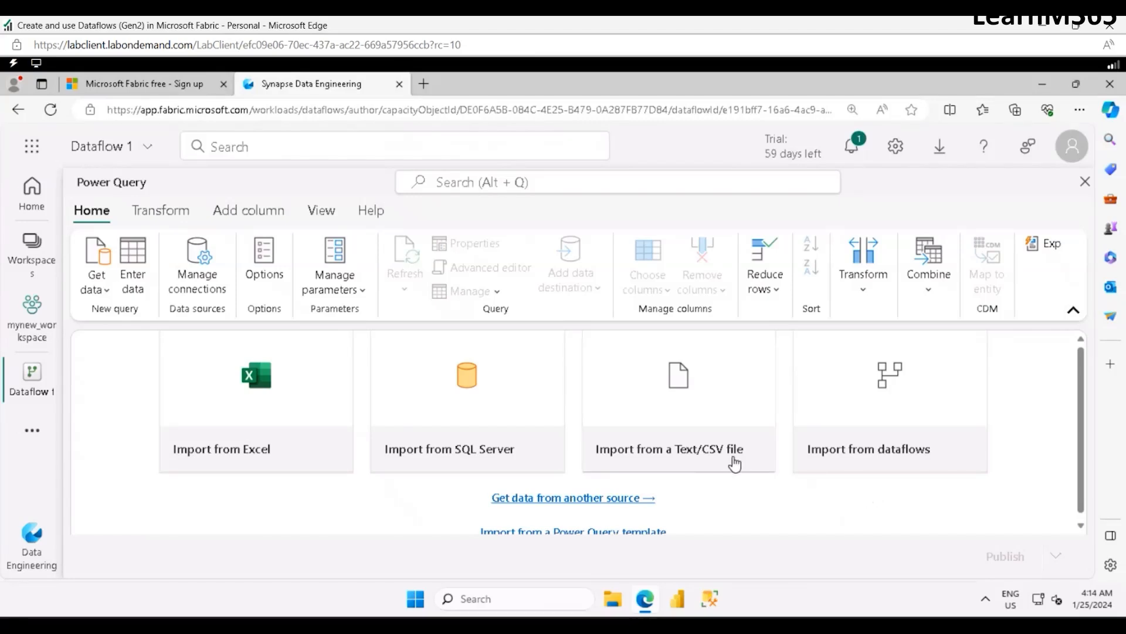
pyautogui.click(720, 425)
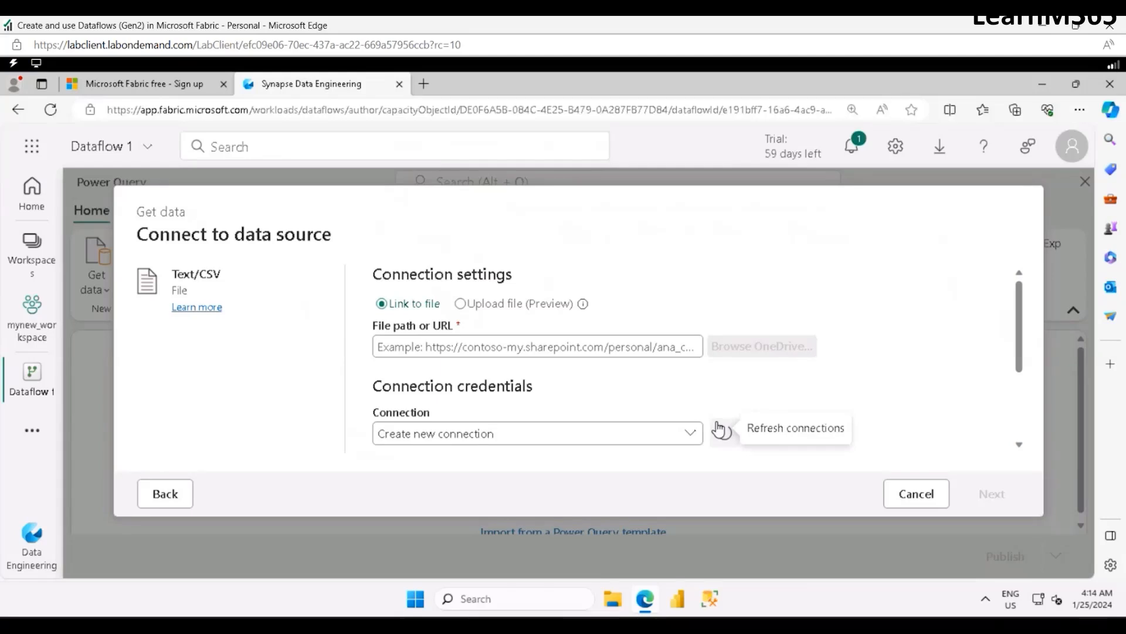
pyautogui.click(719, 430)
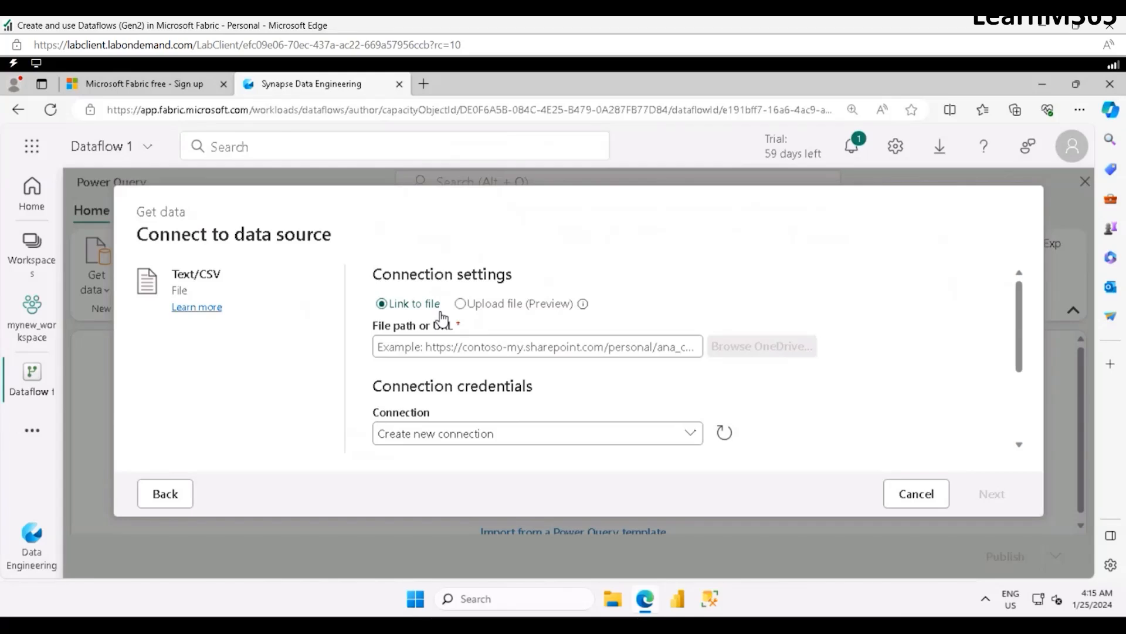
pyautogui.click(440, 345)
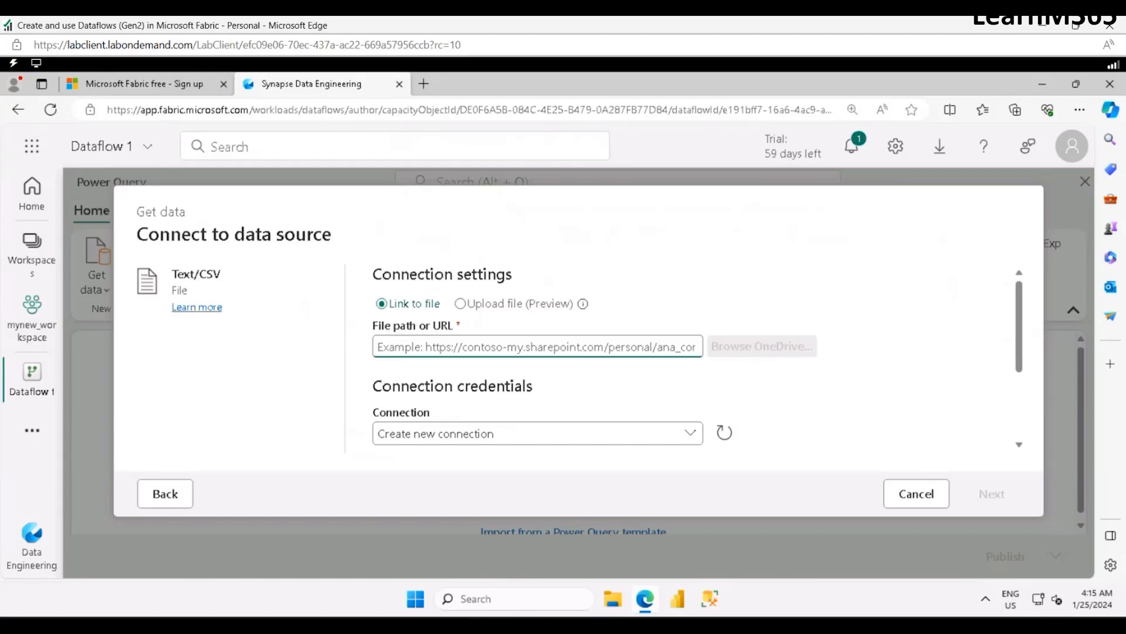
pyautogui.hotkey('ctrl', 'v')
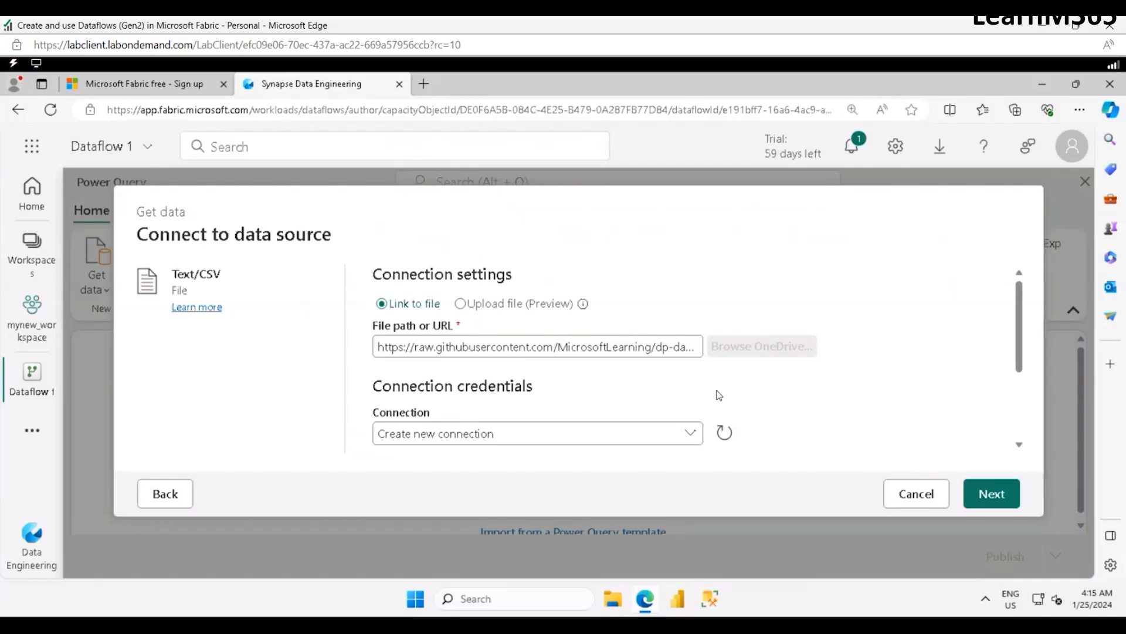
pyautogui.scroll(-2, 736, 408)
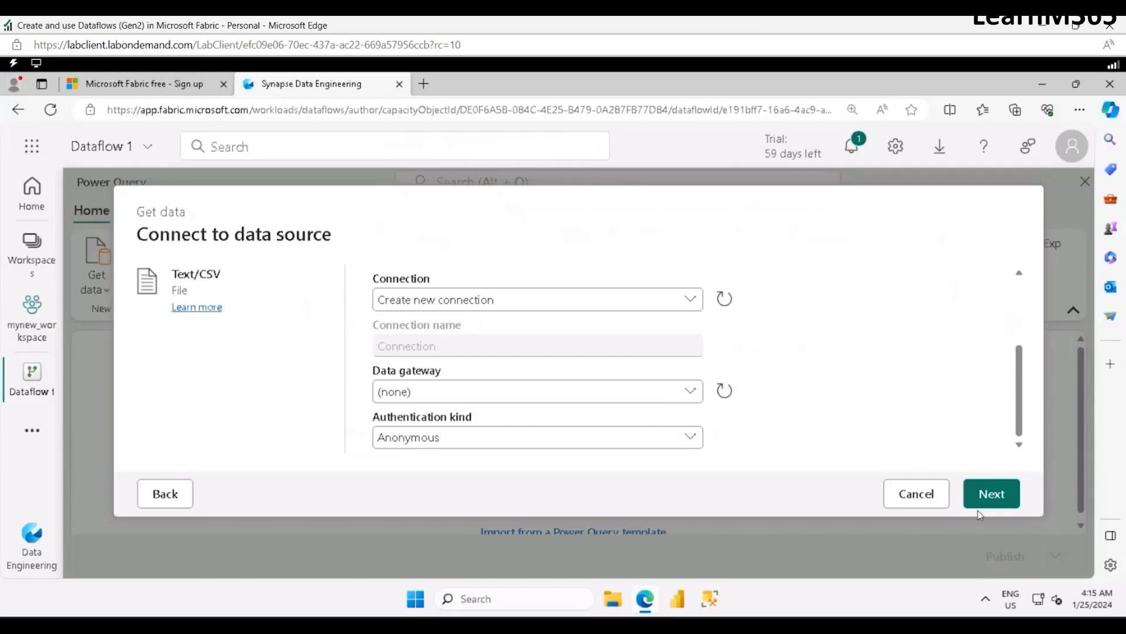
pyautogui.click(1012, 496)
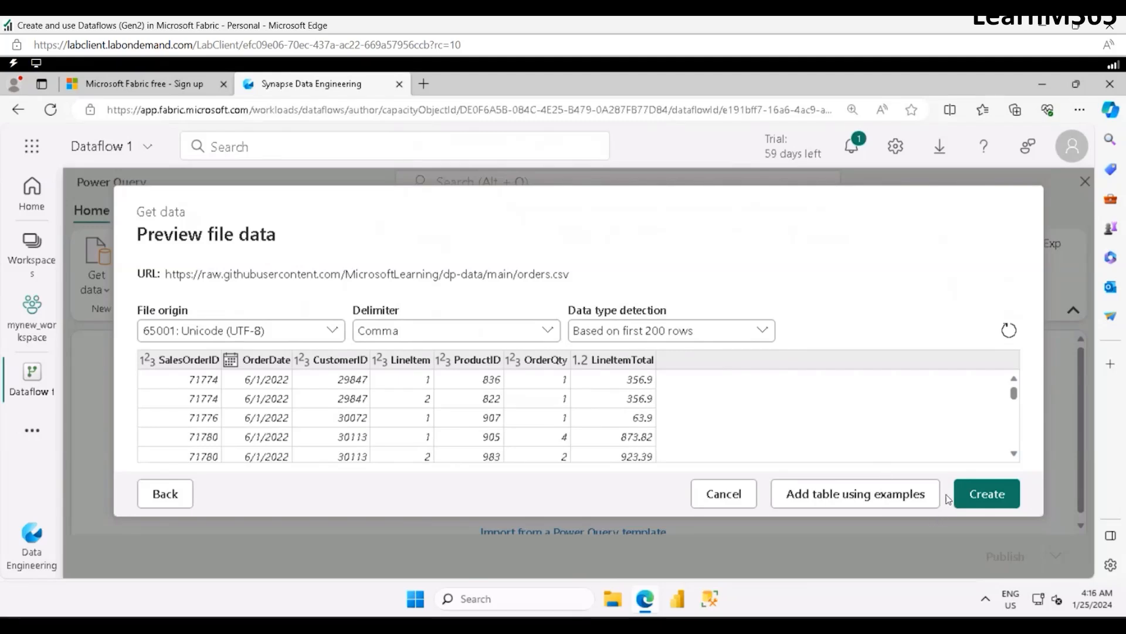
pyautogui.click(989, 496)
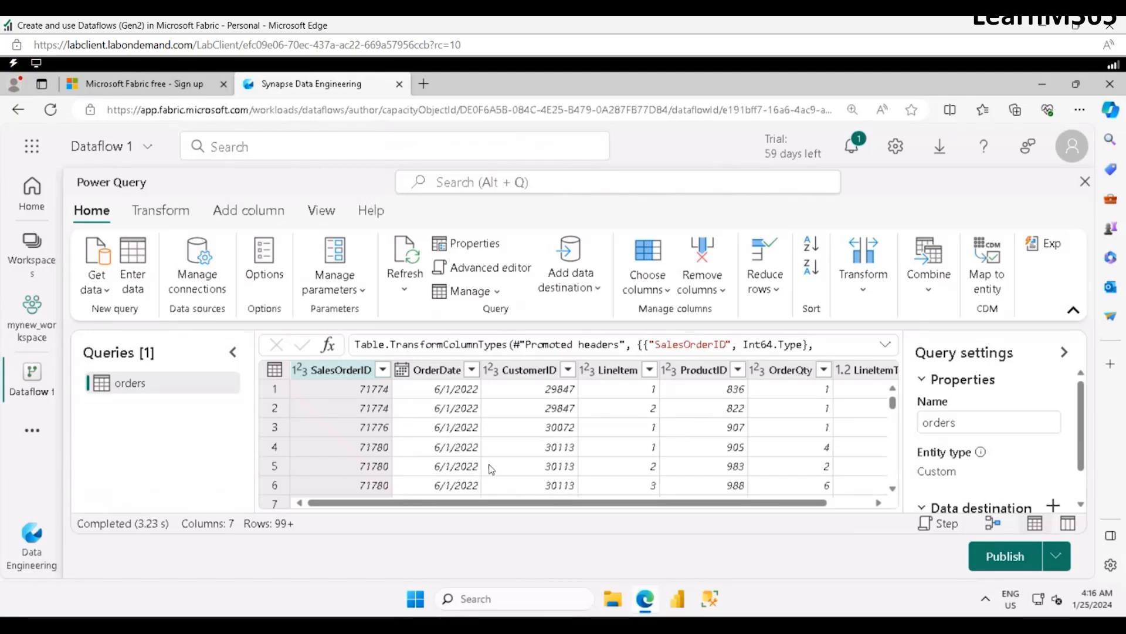
# - Add a custom column named MonthNo with the Whole number data type and the formula Date.Month([OrderDate]) to the orders query
pyautogui.click(249, 212)
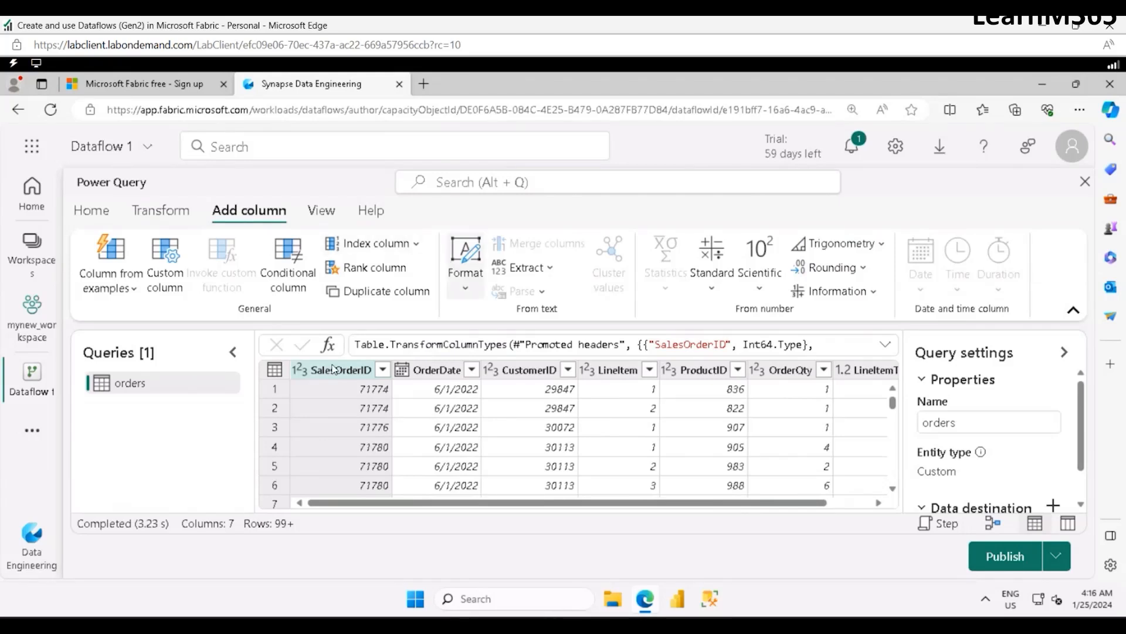
pyautogui.click(169, 276)
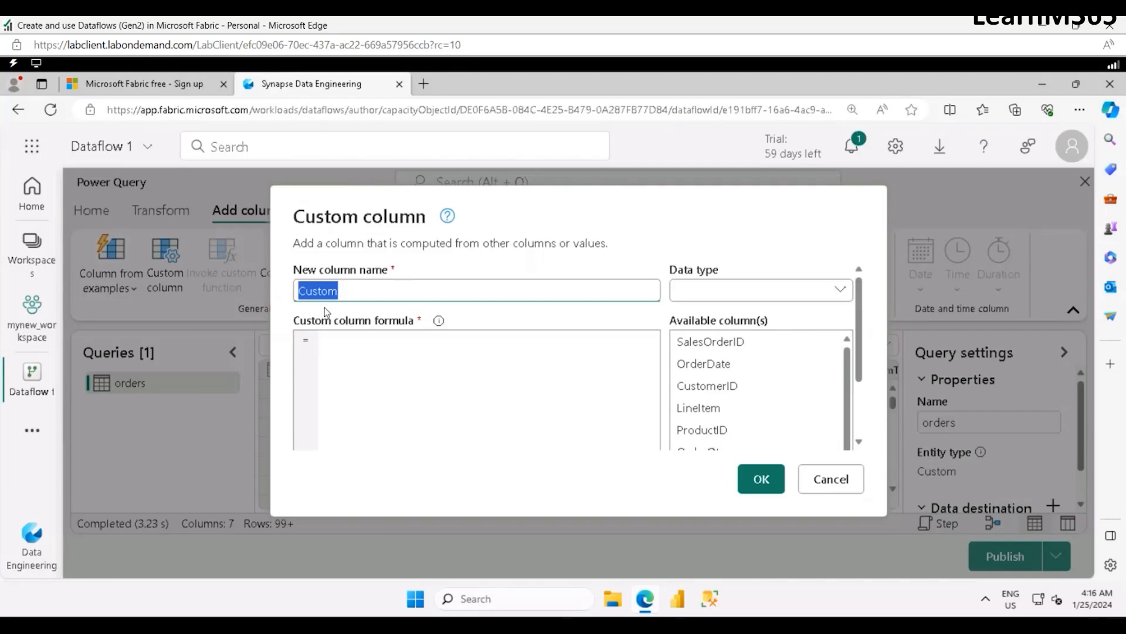
pyautogui.write('MonthNo')
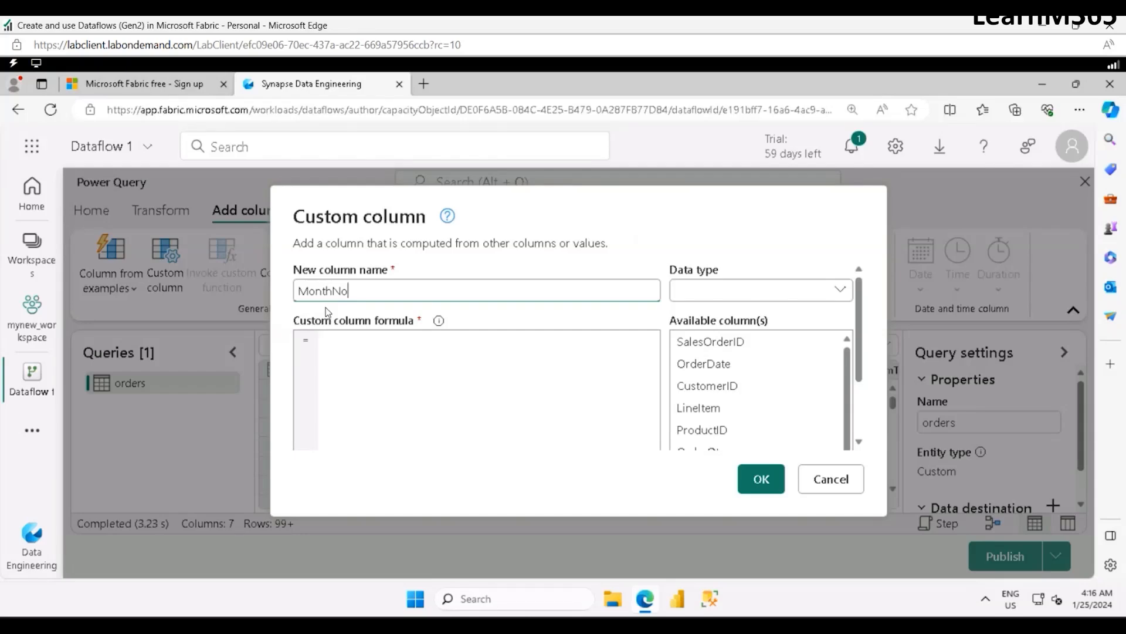
pyautogui.click(707, 291)
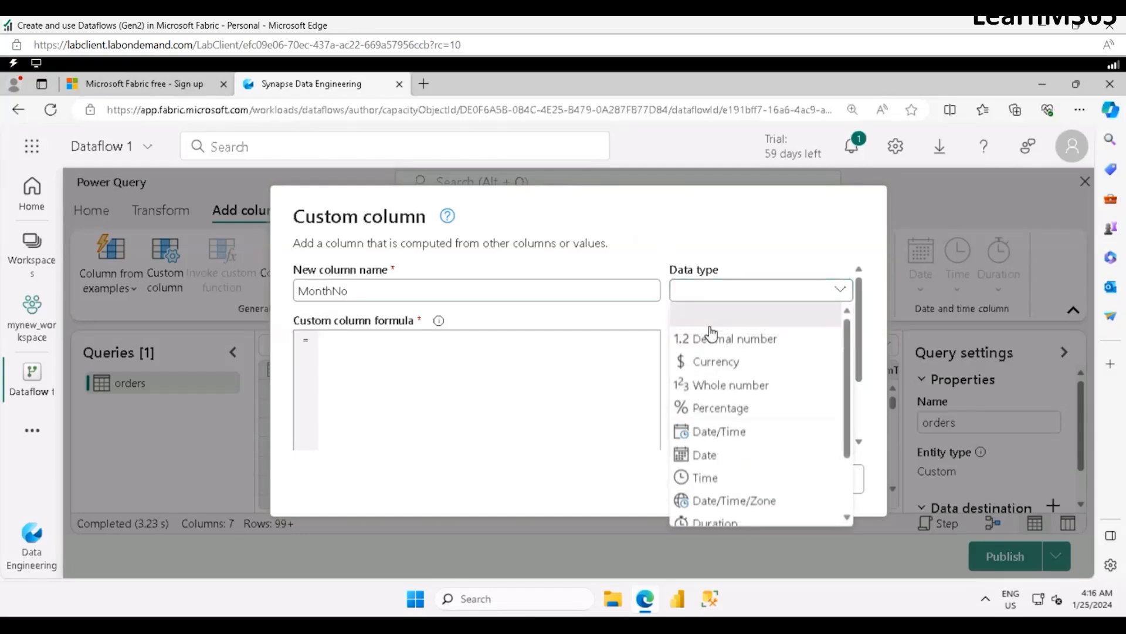
pyautogui.click(713, 386)
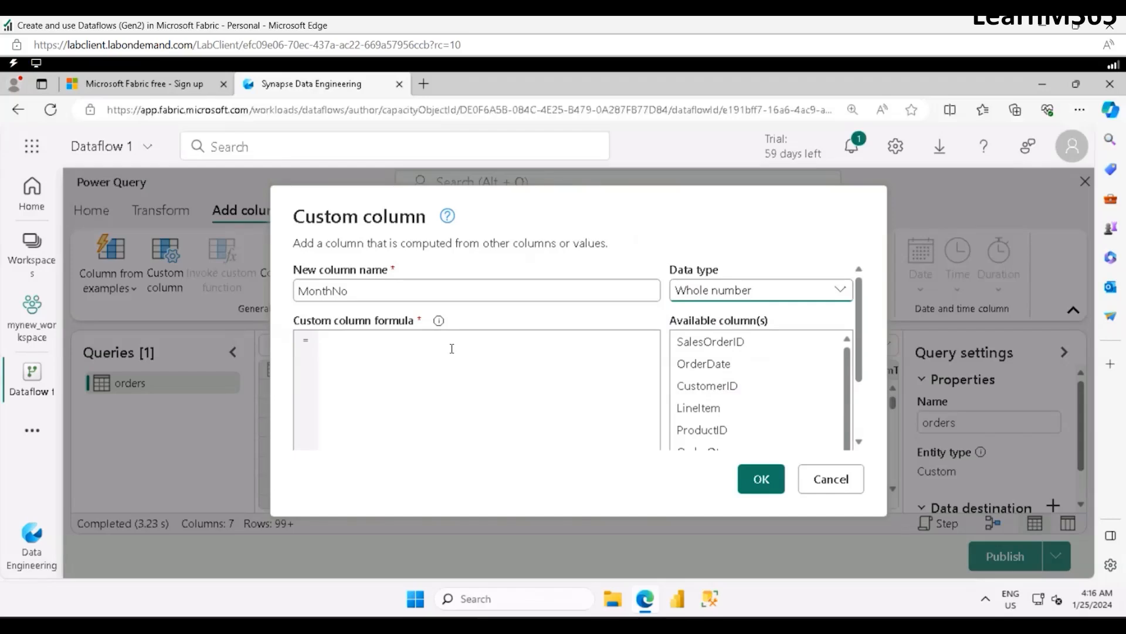
pyautogui.click(452, 350)
pyautogui.write('Date.')
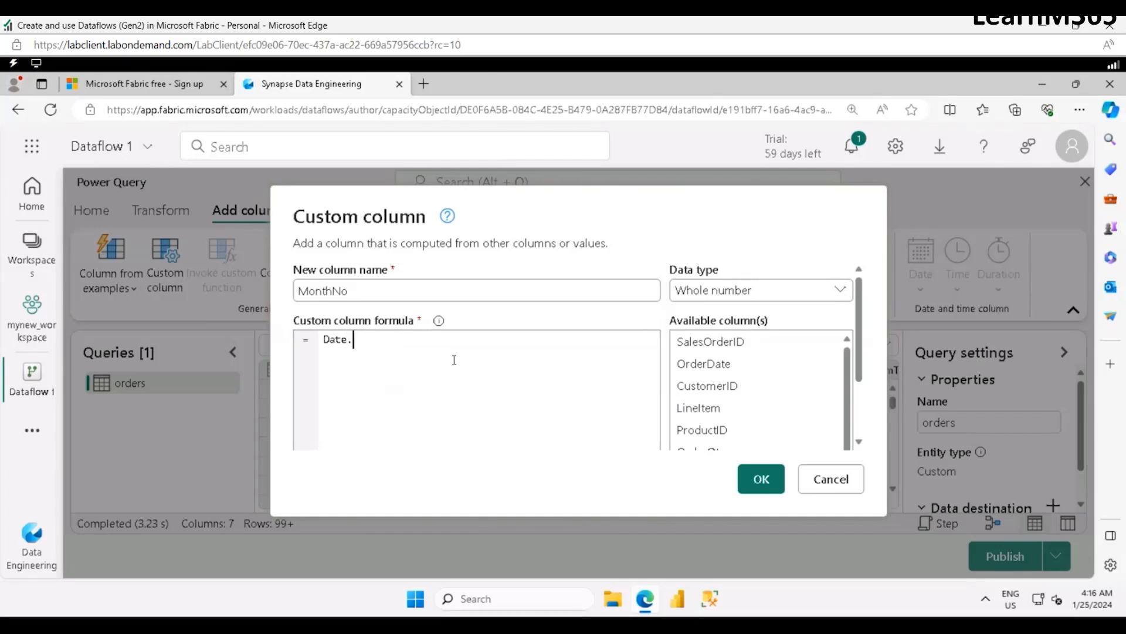
pyautogui.write('Month([OrderDate')
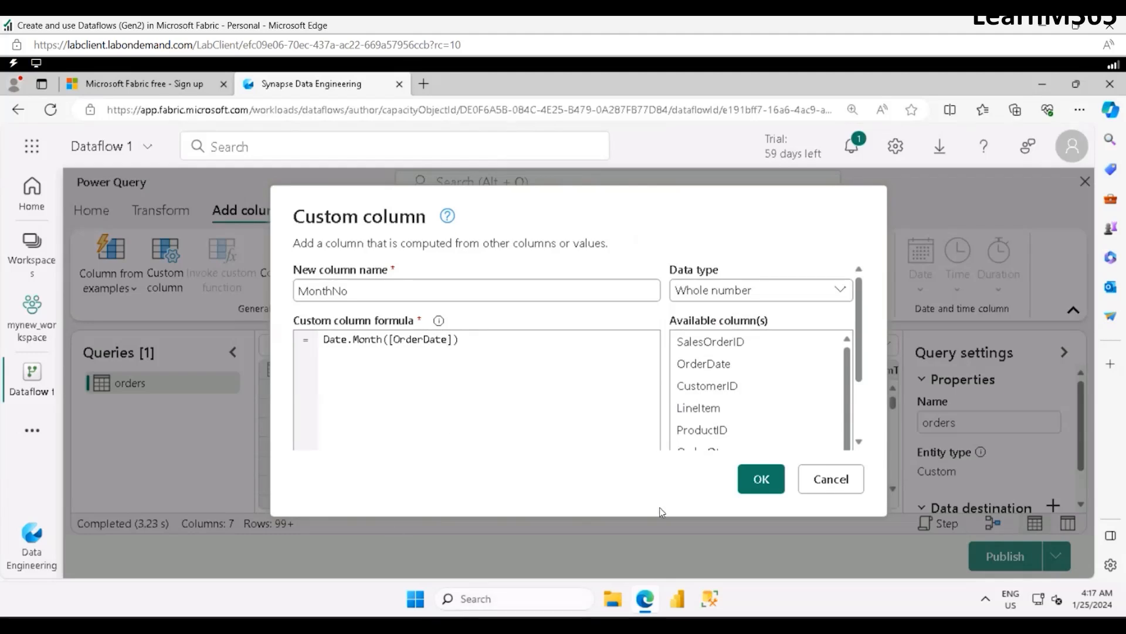
pyautogui.click(765, 482)
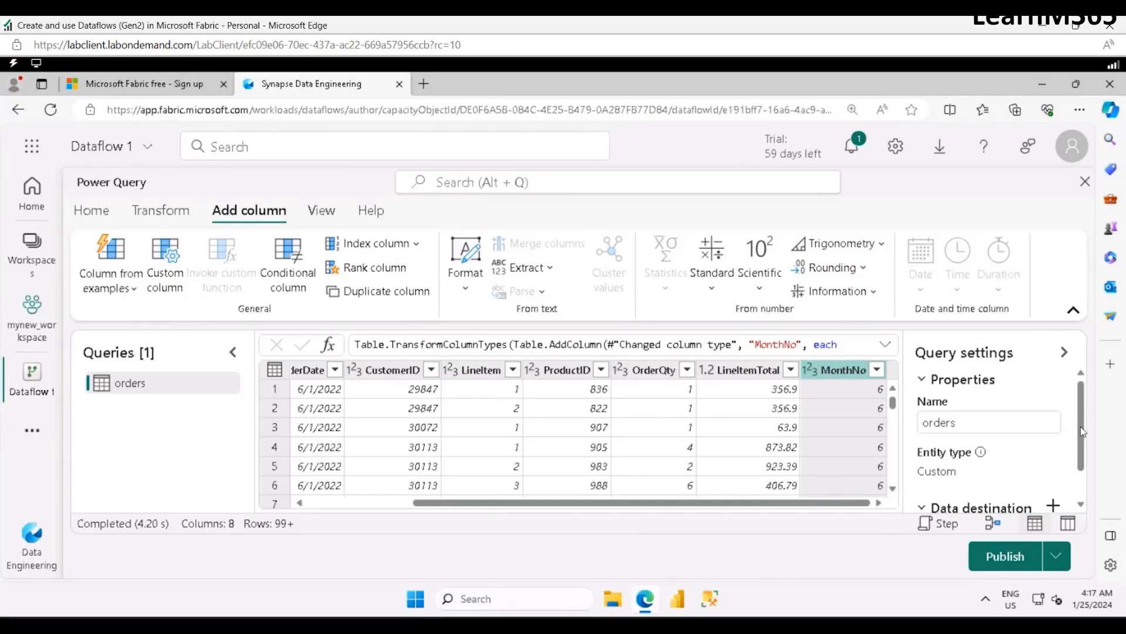
# - Add a lakehouse as the data destination of the orders query
pyautogui.scroll(-2, 1082, 432)
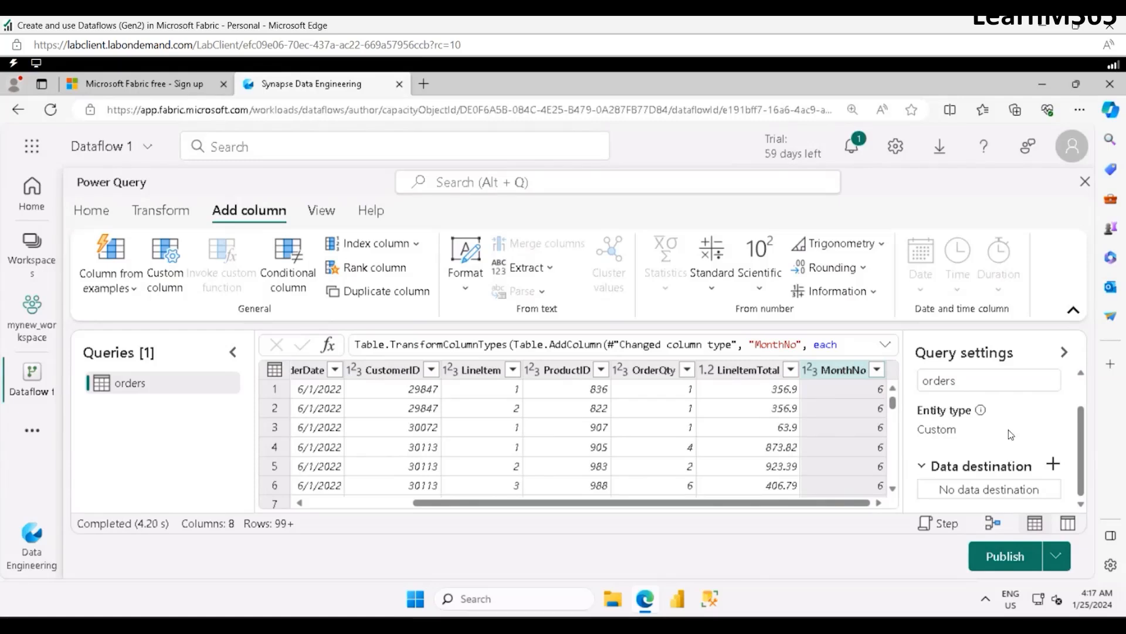
pyautogui.scroll(2, 1007, 428)
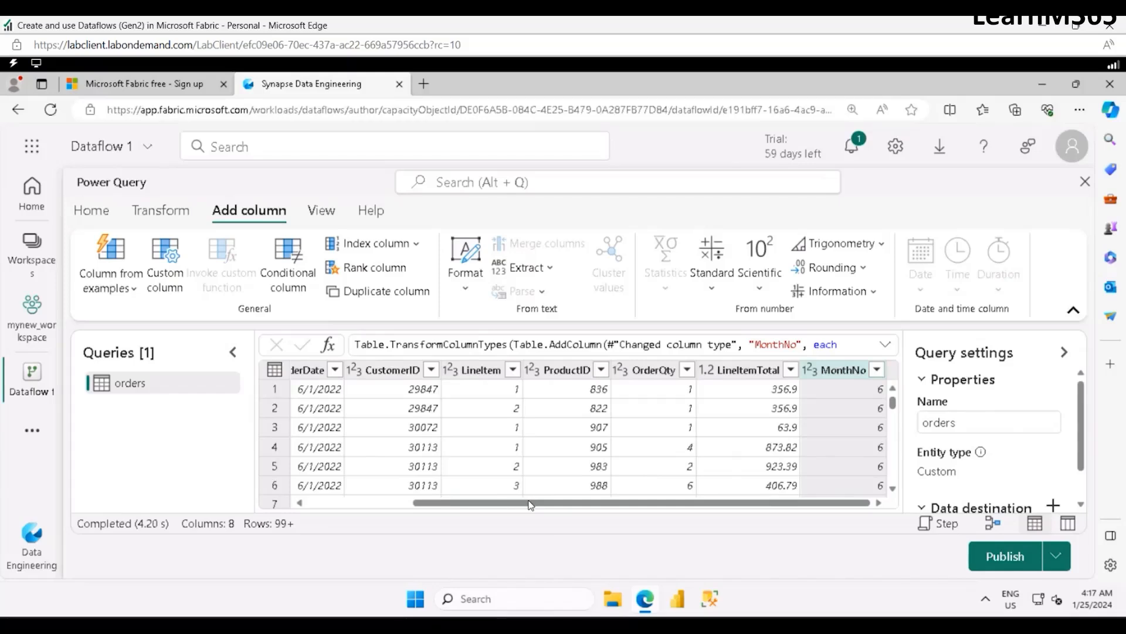
pyautogui.moveTo(531, 503); pyautogui.dragTo(385, 498)
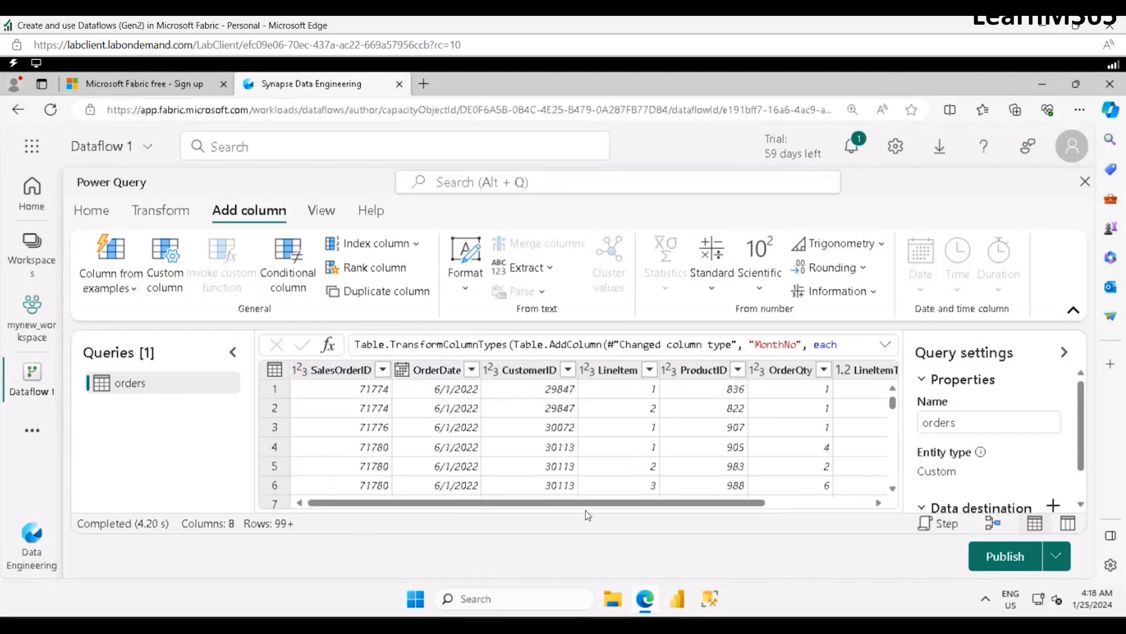
pyautogui.click(766, 501)
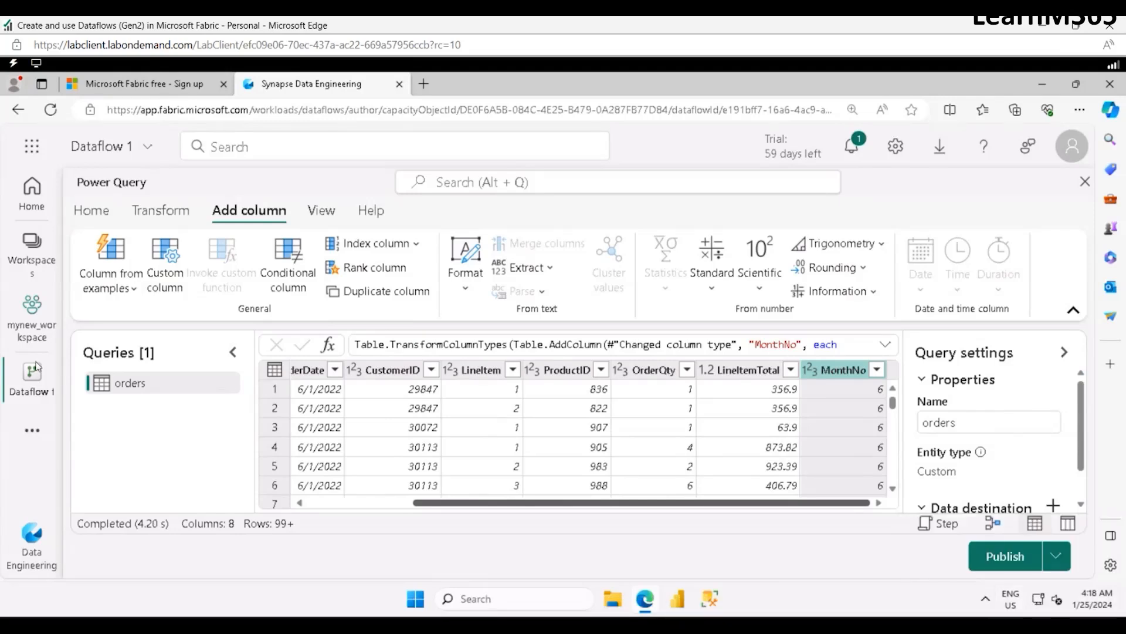
pyautogui.click(91, 210)
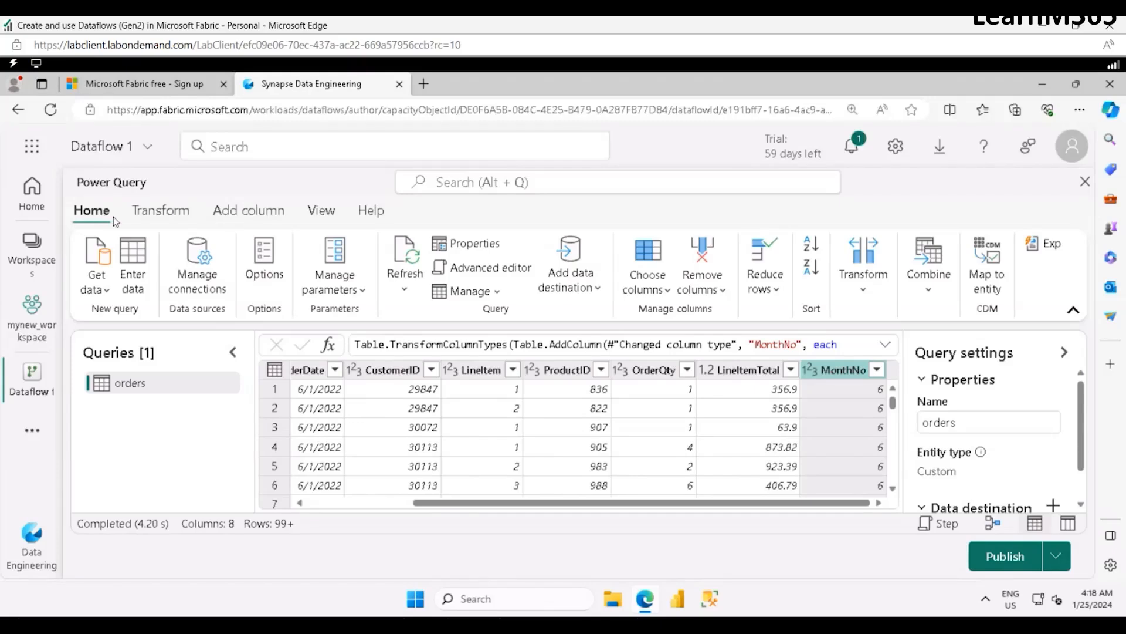
pyautogui.click(587, 286)
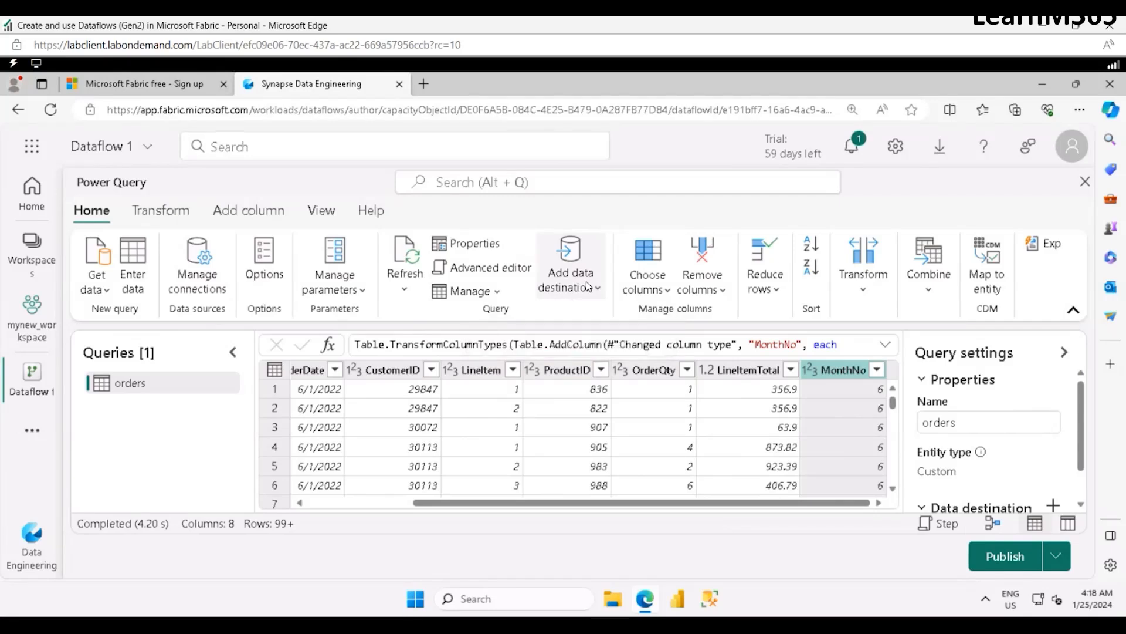
pyautogui.click(587, 343)
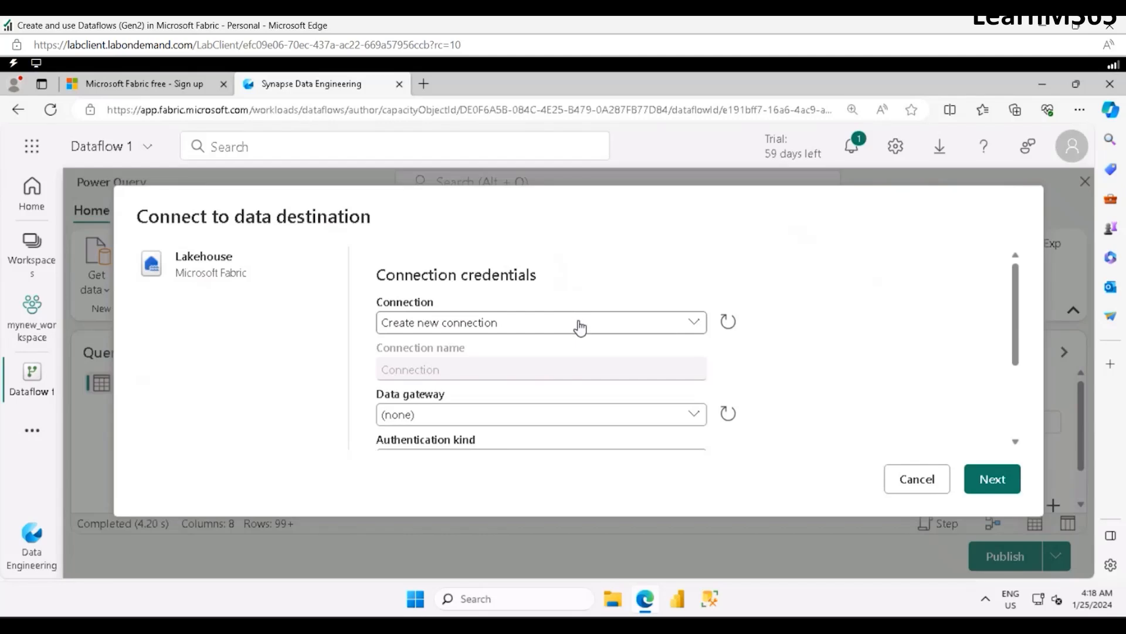
# - Connect to the lakehouse destination through a new connection, keeping the default gateway and organizational account authentication
pyautogui.click(580, 327)
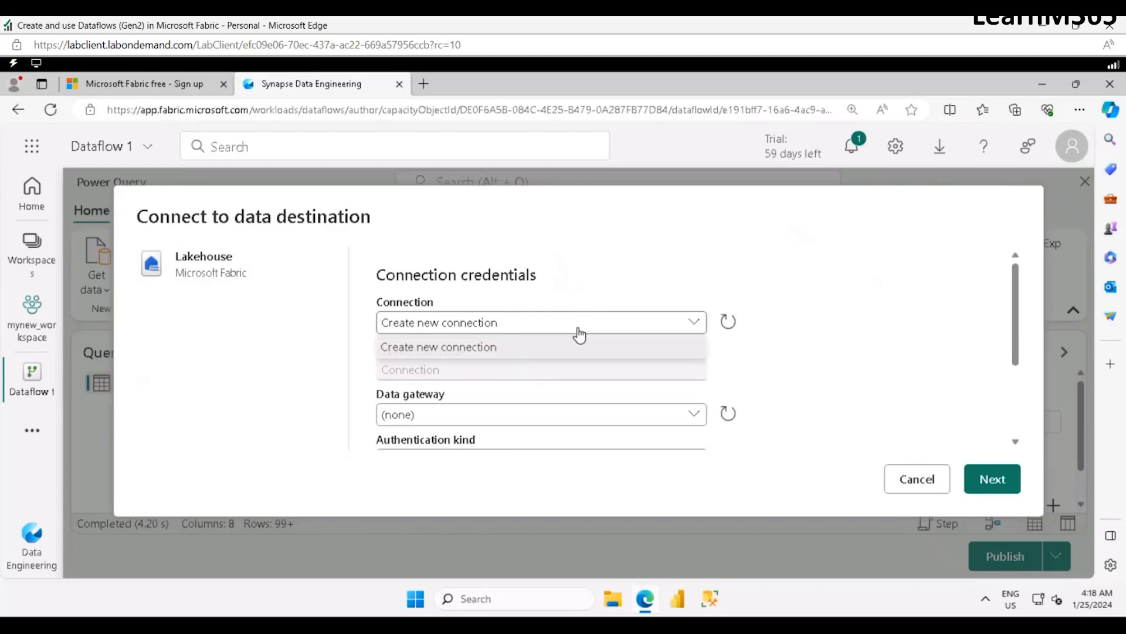
pyautogui.click(727, 322)
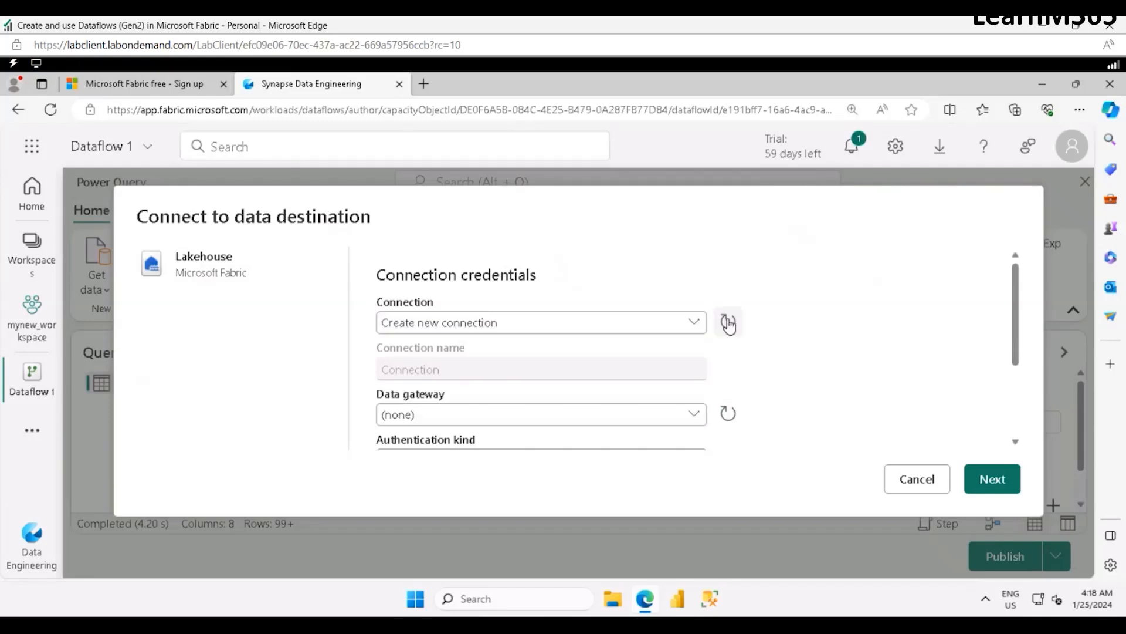
pyautogui.click(626, 328)
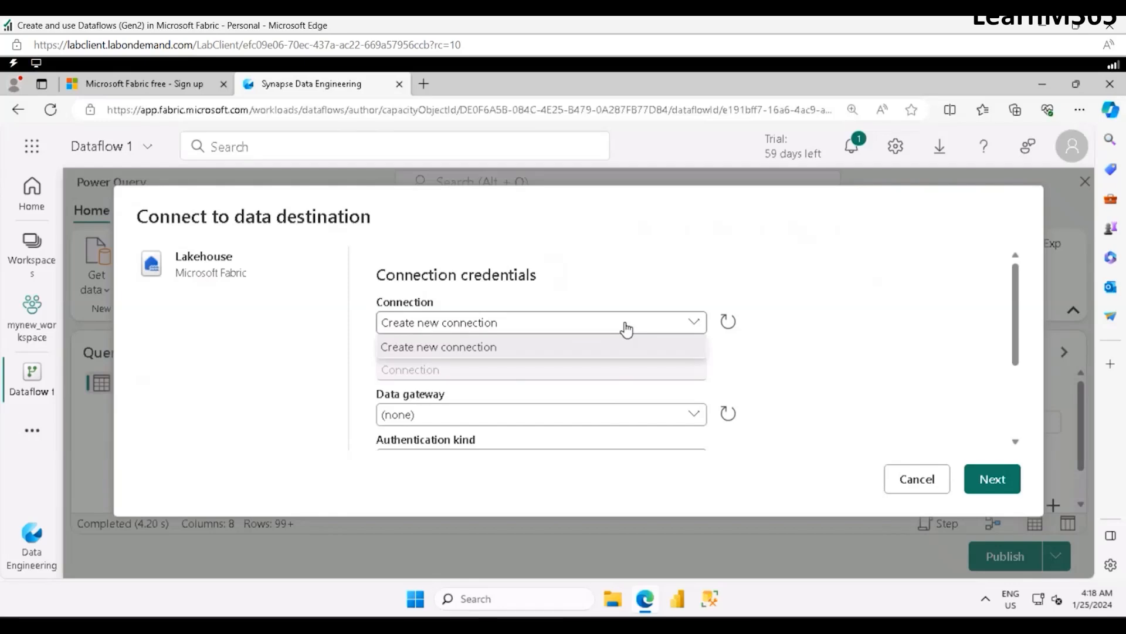
pyautogui.click(199, 278)
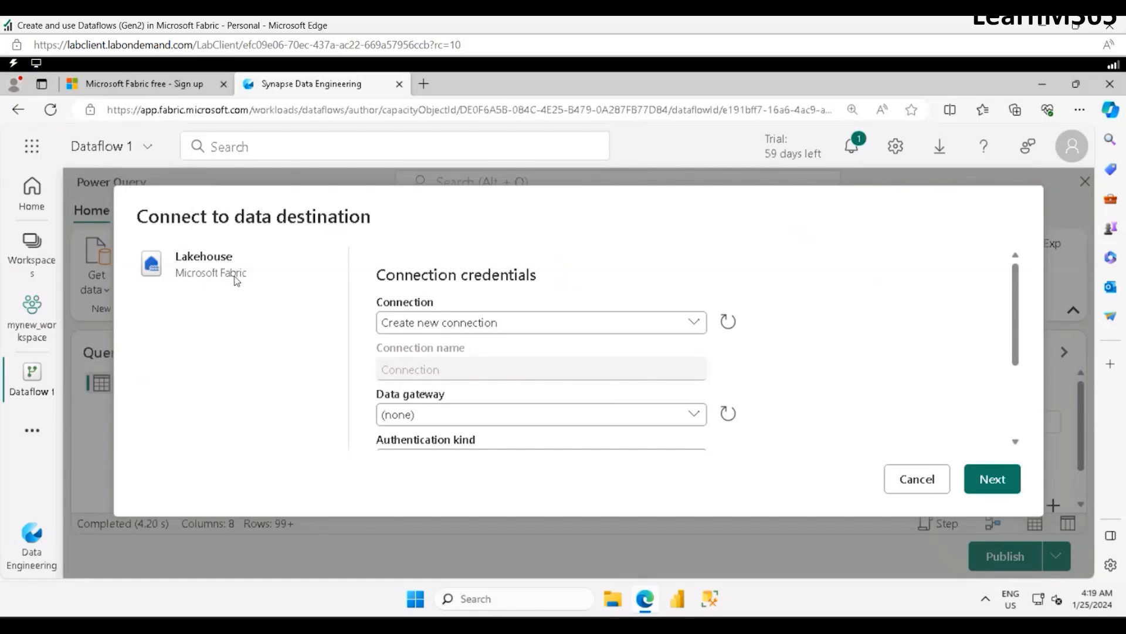
pyautogui.click(490, 331)
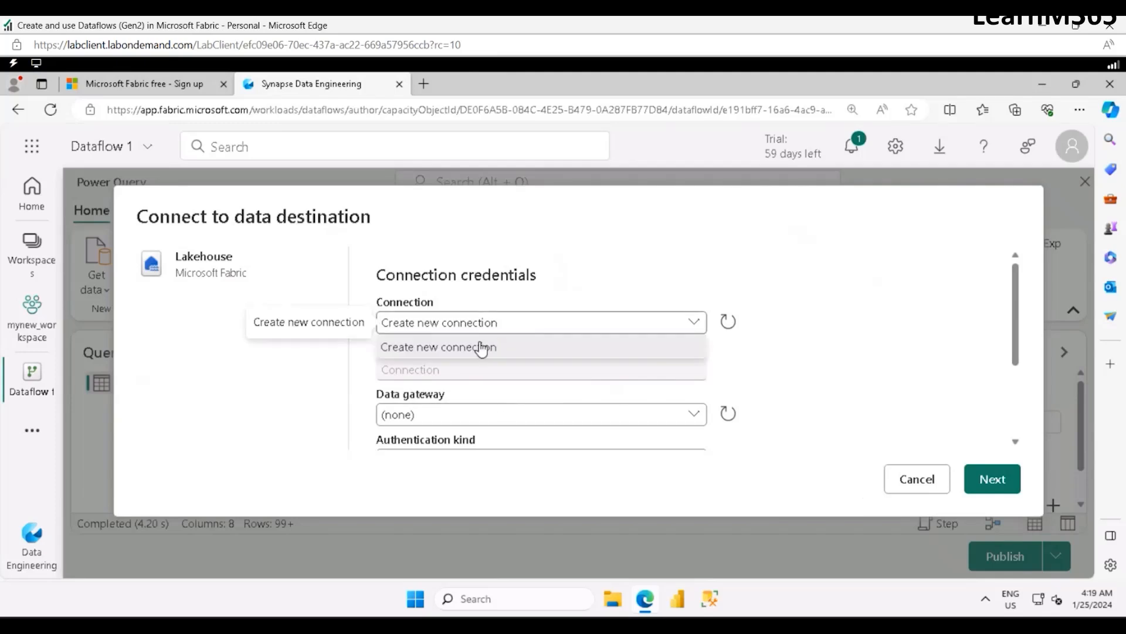
pyautogui.click(491, 341)
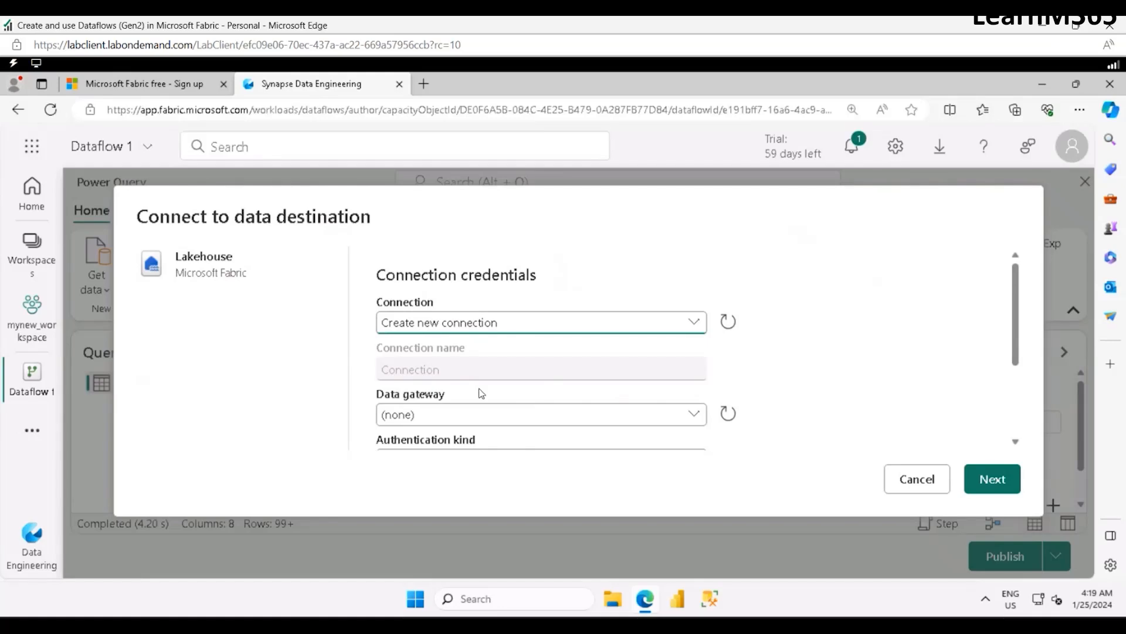
pyautogui.scroll(-2, 481, 393)
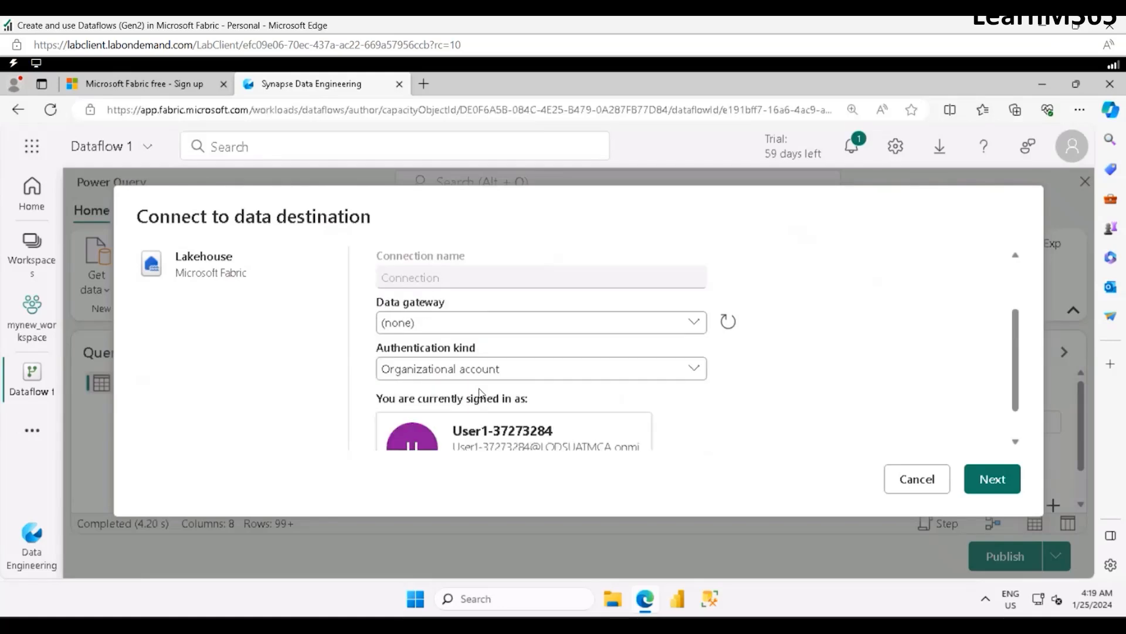
pyautogui.scroll(-1, 479, 392)
pyautogui.scroll(3, 513, 409)
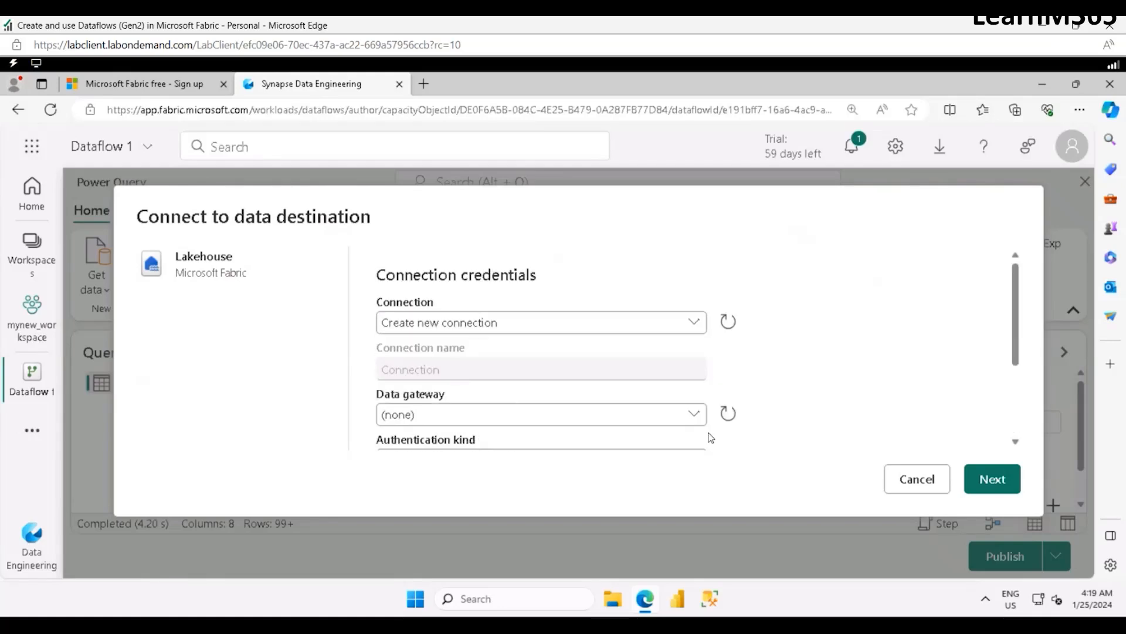
pyautogui.click(997, 486)
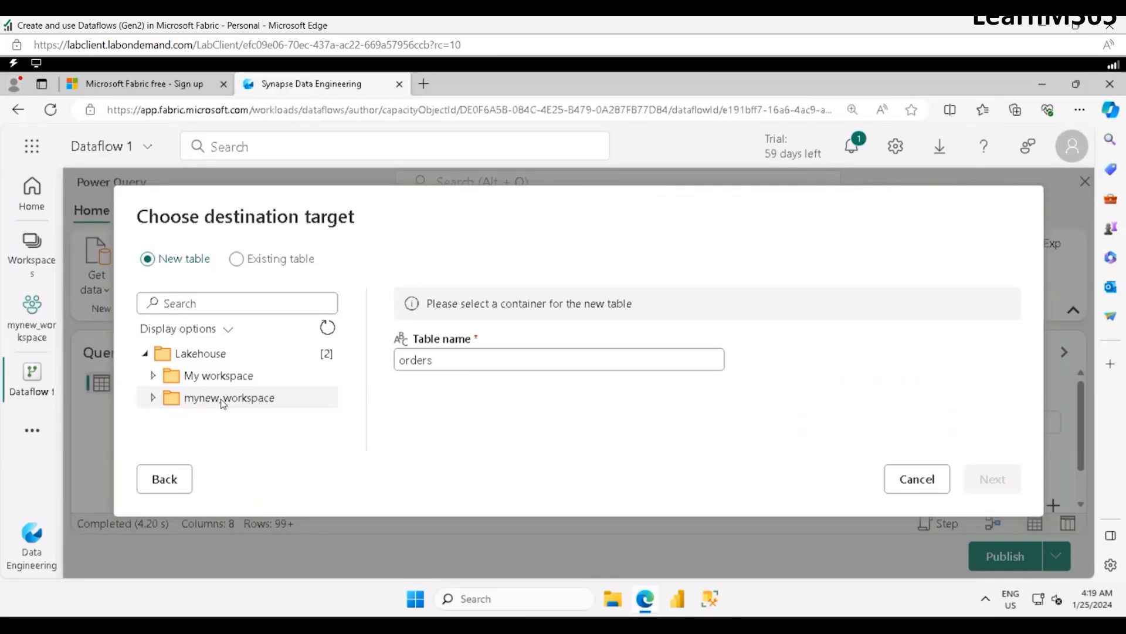
# - Target a new table orders in new_lakehouse of mynew_workspace and save the destination settings with the Append update method
pyautogui.click(153, 398)
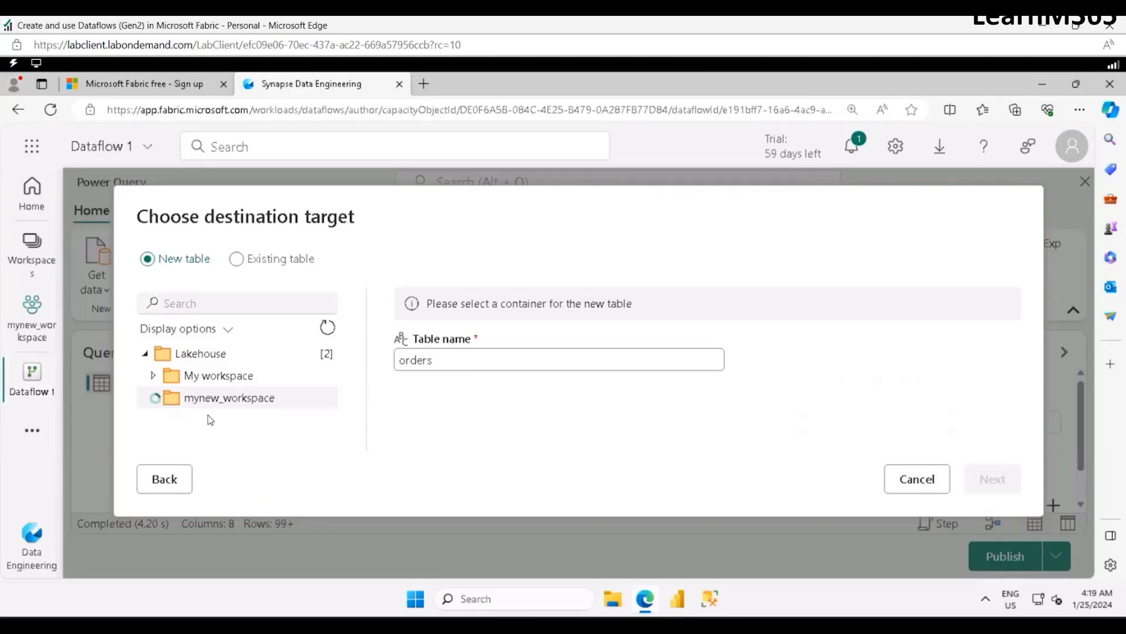
pyautogui.click(237, 446)
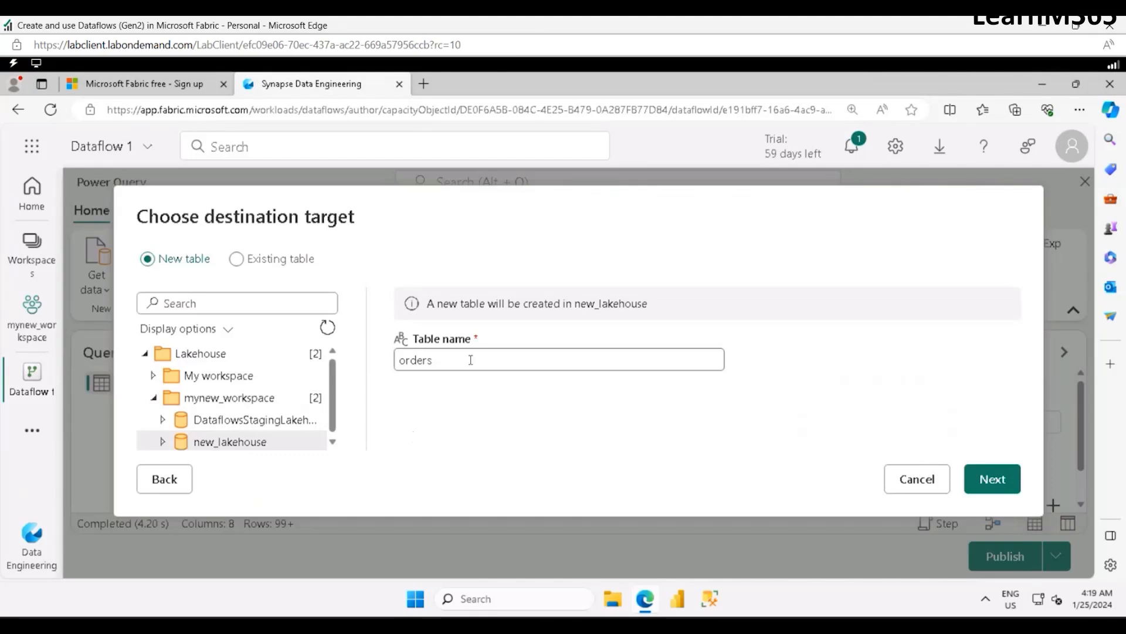
pyautogui.click(987, 480)
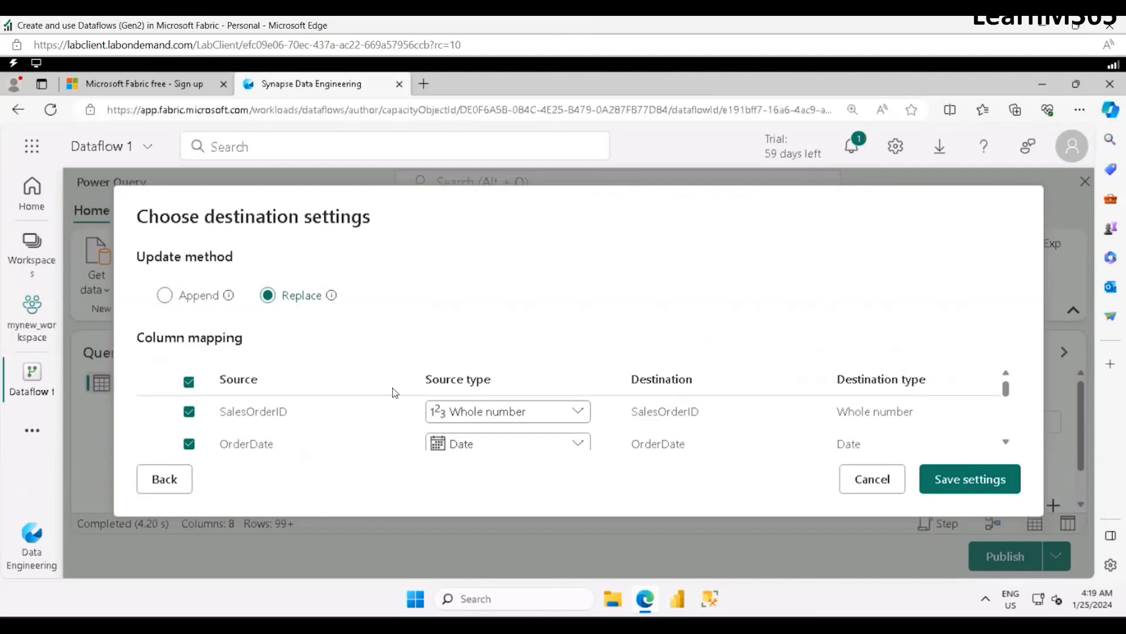
pyautogui.click(165, 296)
pyautogui.click(933, 478)
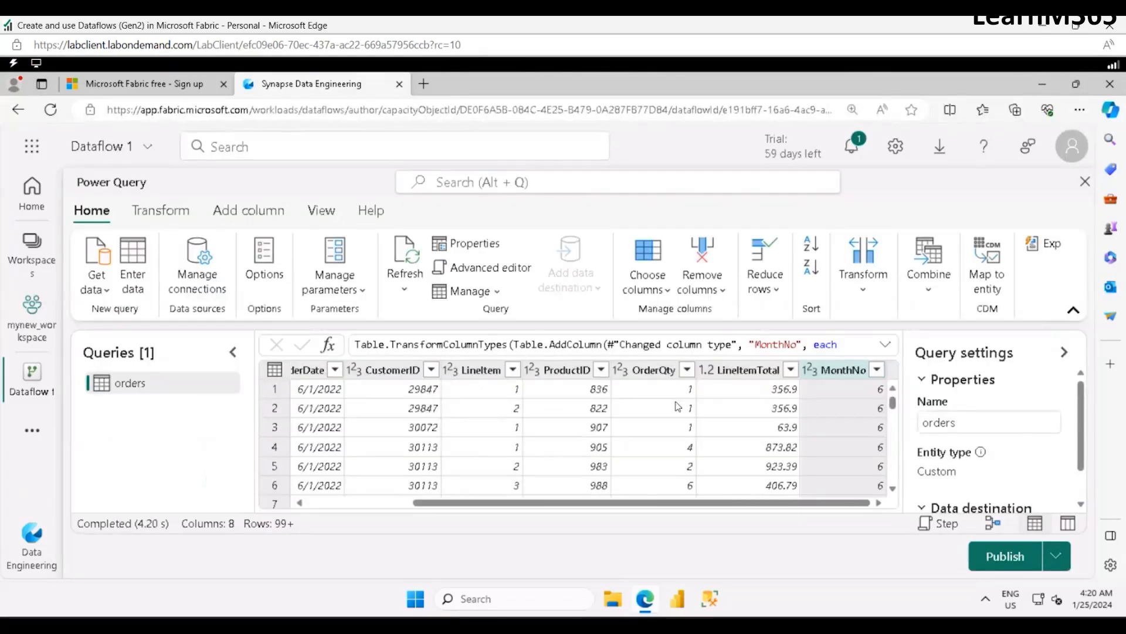
# - Show the diagram view, check the lakehouse destination details of the orders query, and publish the dataflow
pyautogui.click(322, 212)
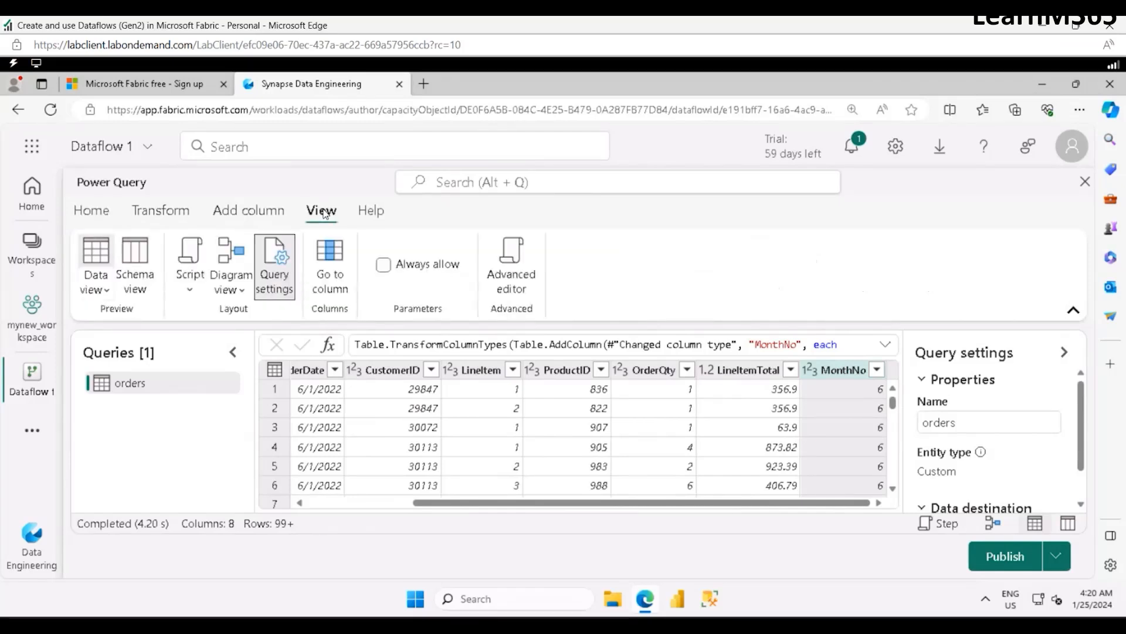
pyautogui.click(219, 270)
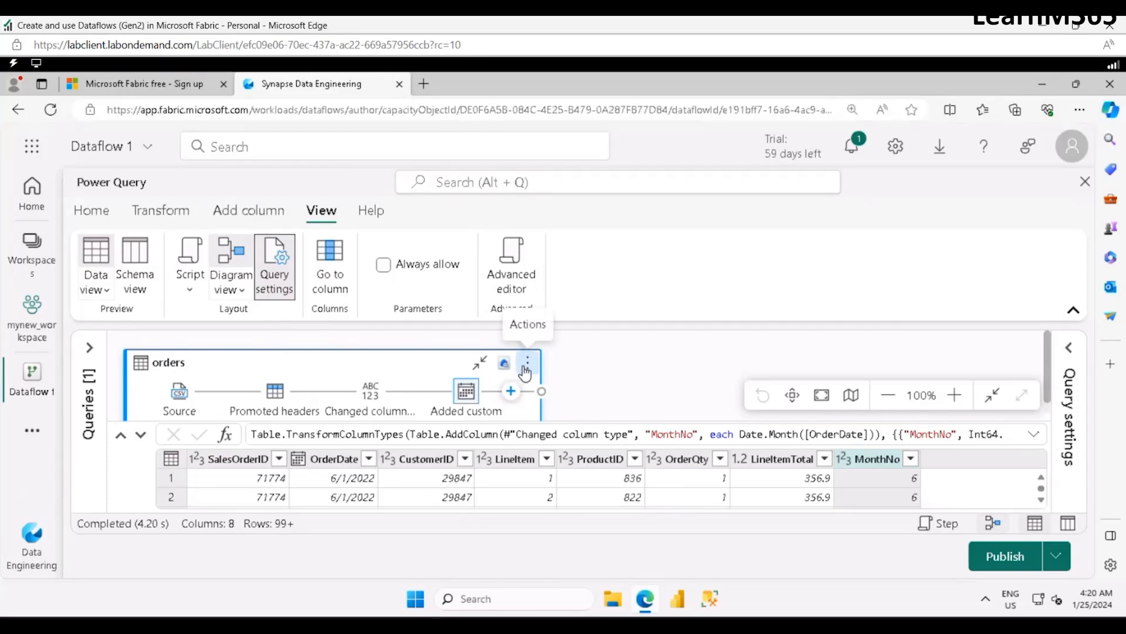
pyautogui.moveTo(508, 371)
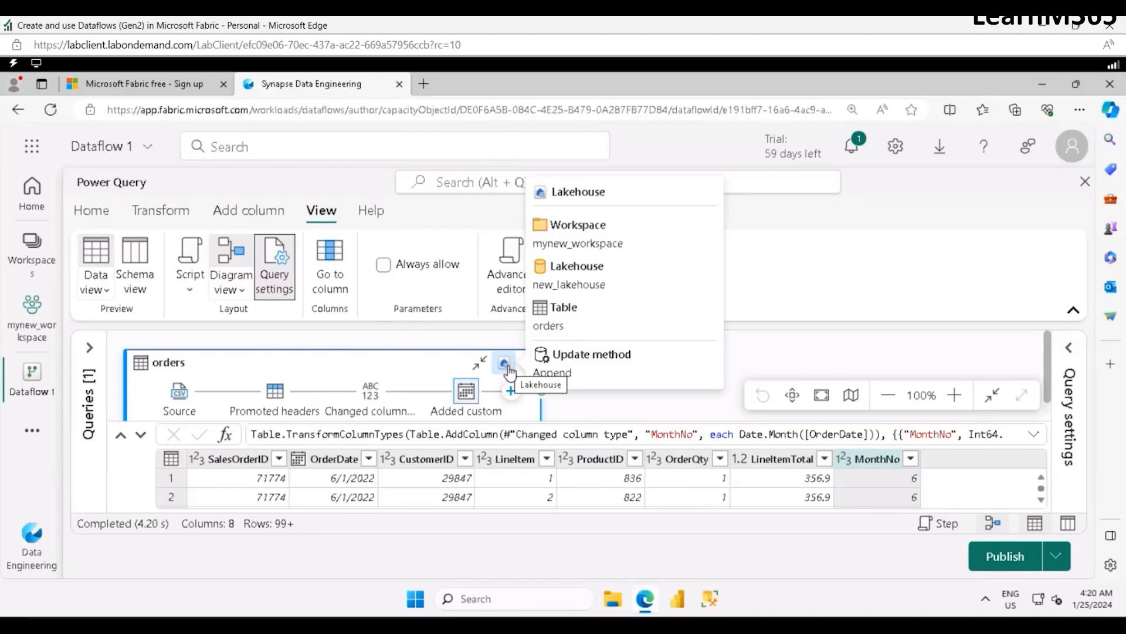
pyautogui.click(1016, 567)
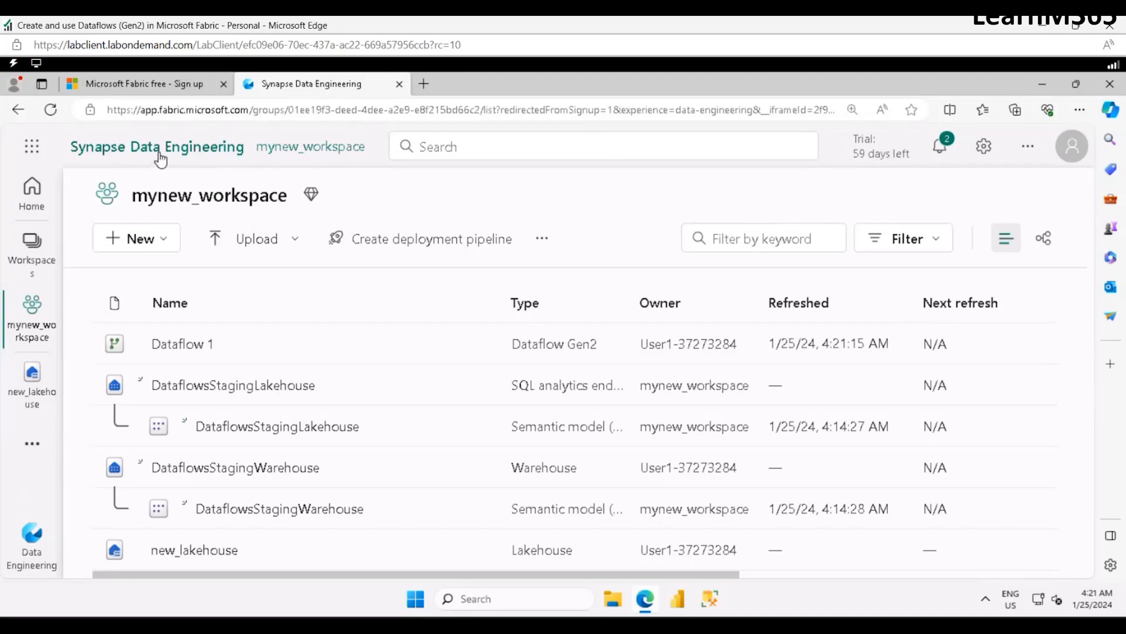
# - Create a new data pipeline named Load Data in mynew_workspace
pyautogui.click(146, 240)
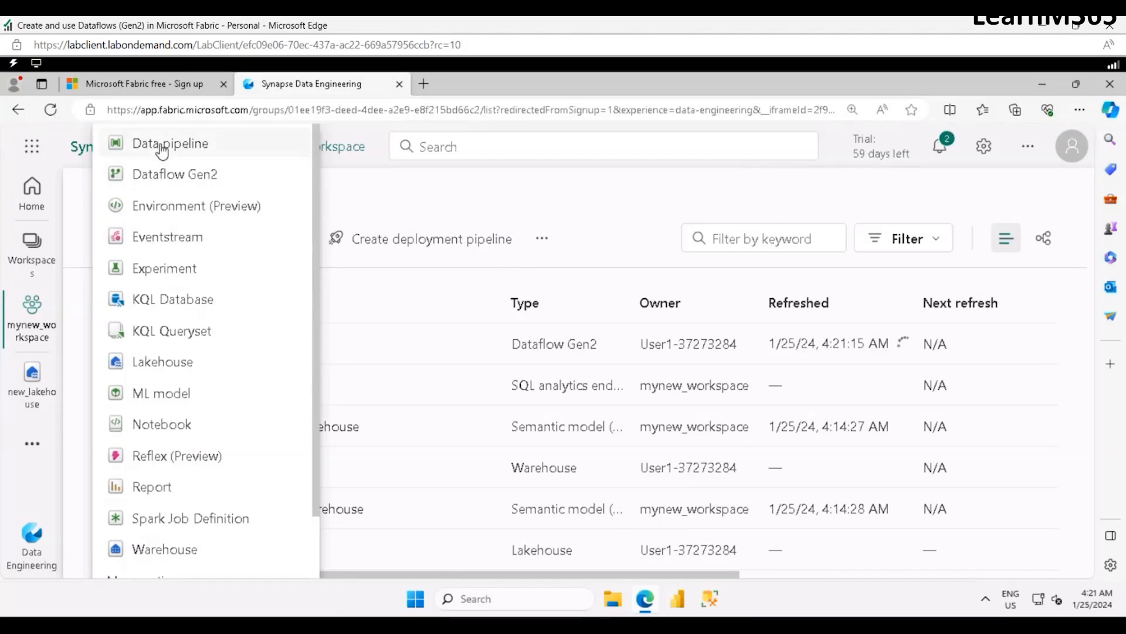
pyautogui.click(162, 150)
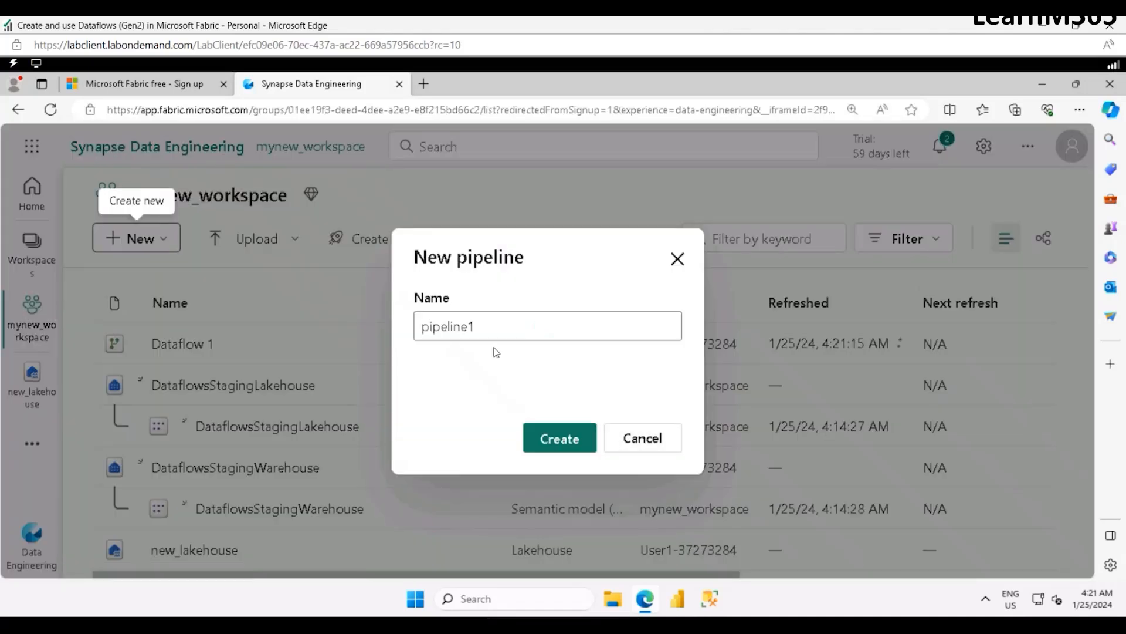
pyautogui.moveTo(495, 323); pyautogui.dragTo(388, 333)
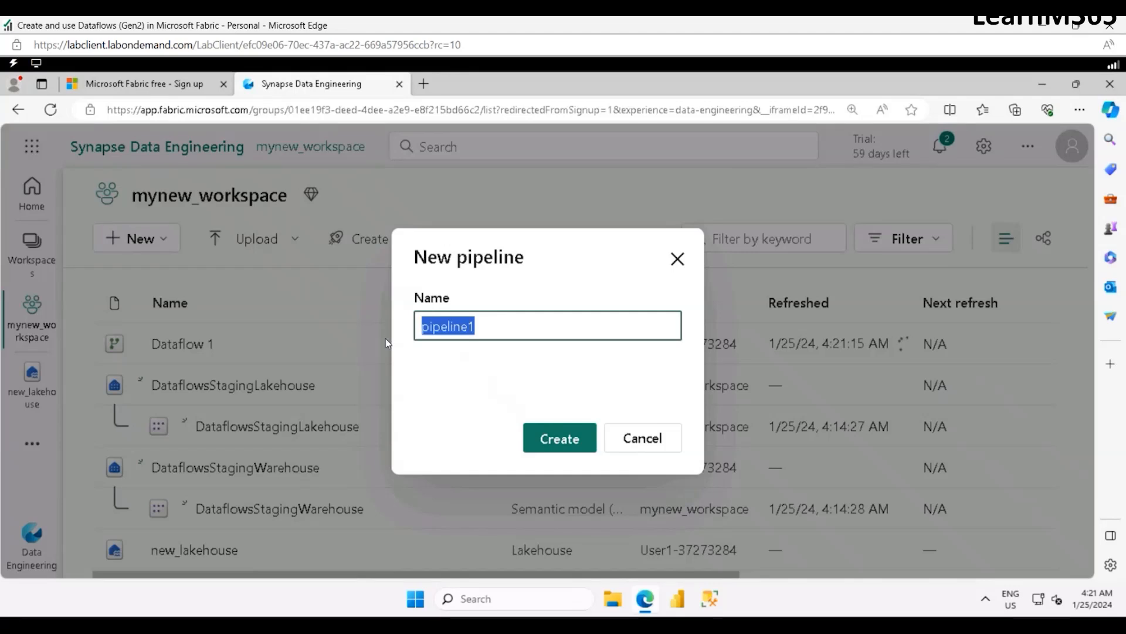
pyautogui.write('Load D')
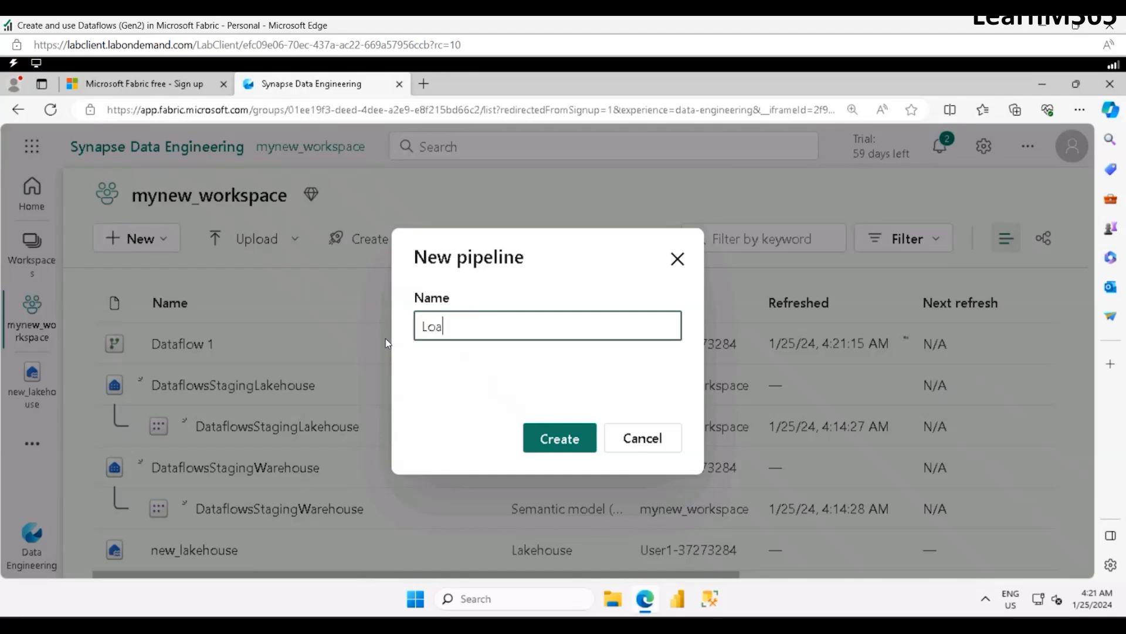
pyautogui.write('ata')
pyautogui.click(562, 441)
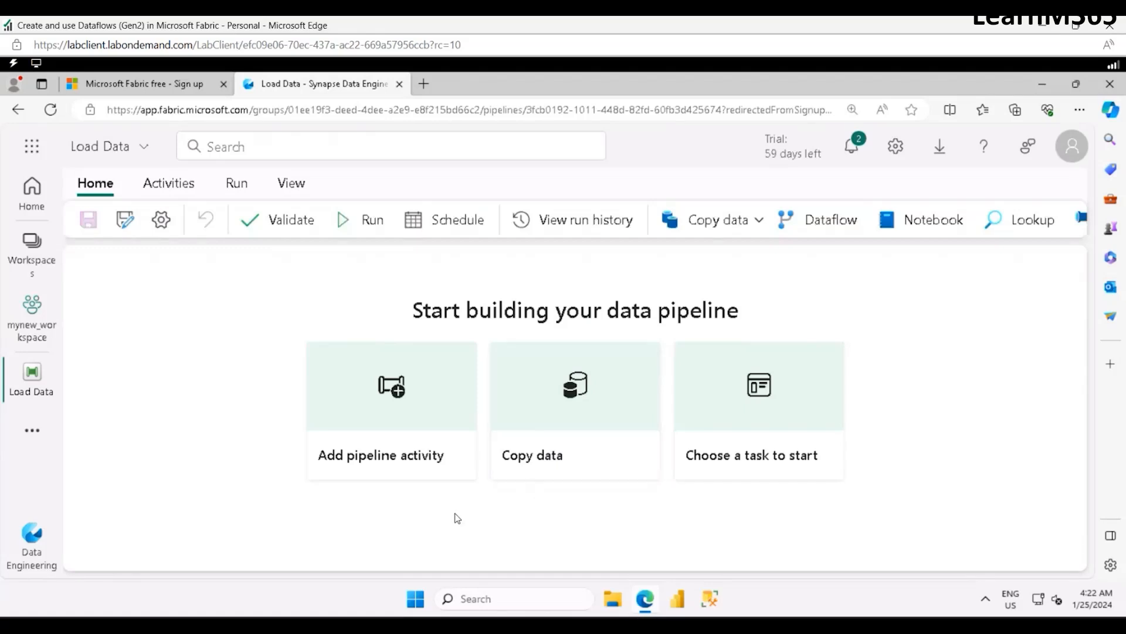
# - Add a Dataflow activity to the pipeline and set it to run Dataflow 1 from mynew_workspace
pyautogui.click(402, 432)
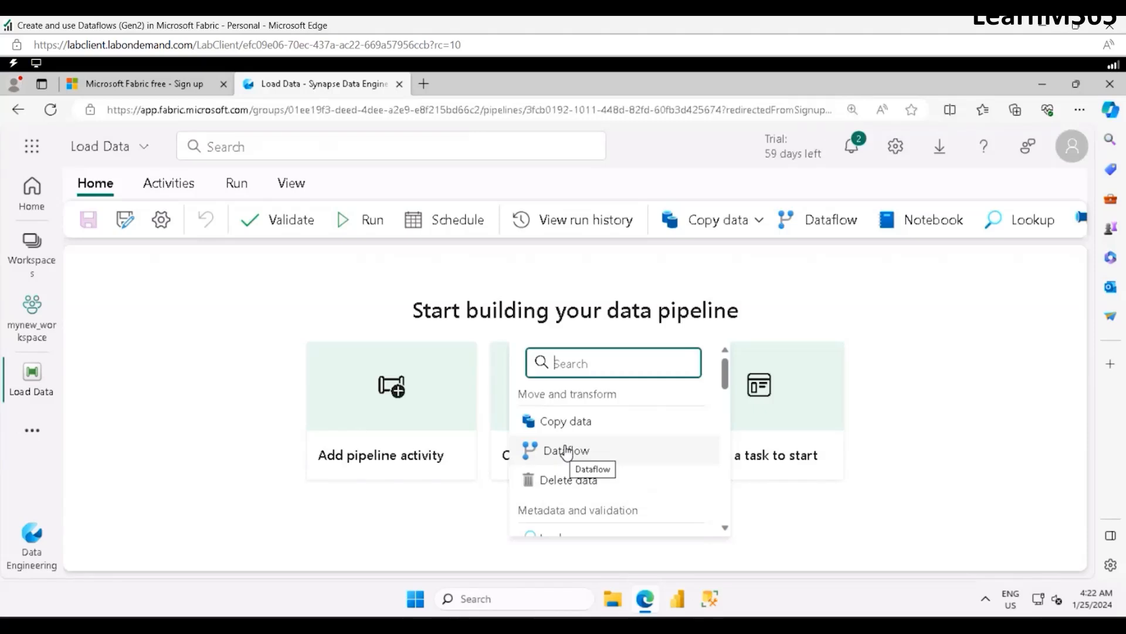
pyautogui.click(566, 451)
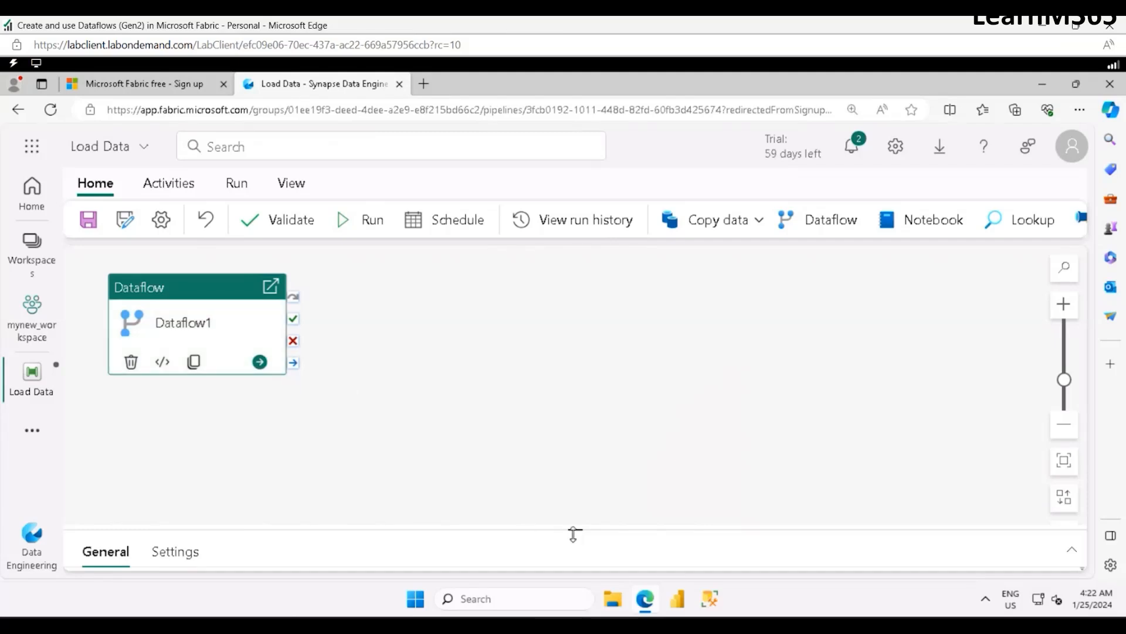
pyautogui.moveTo(573, 529); pyautogui.dragTo(558, 357)
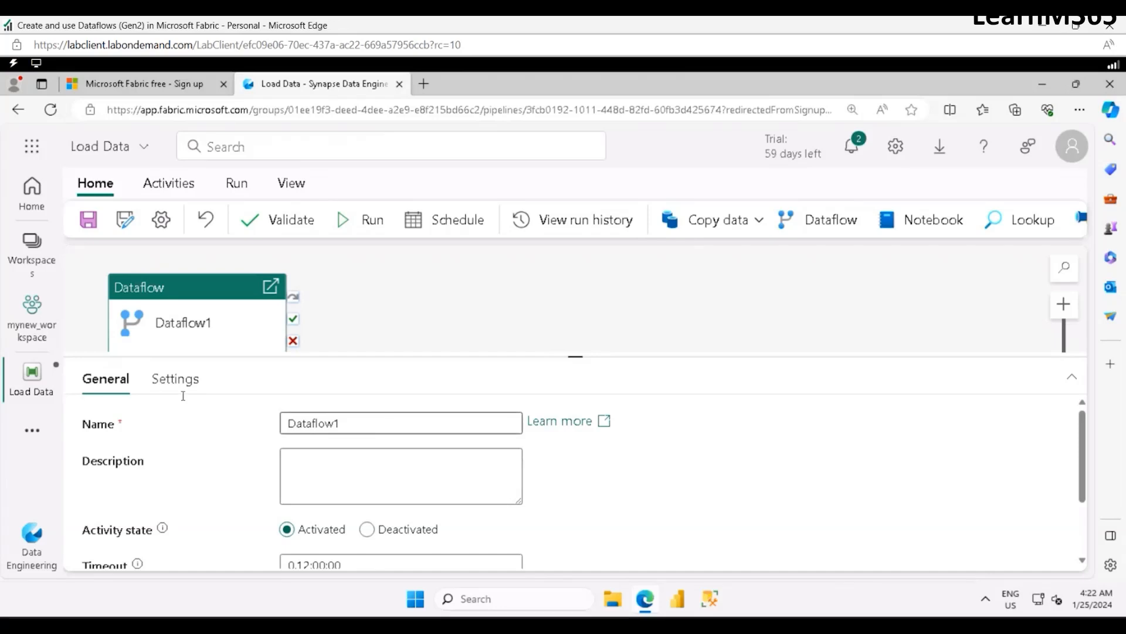
pyautogui.click(151, 386)
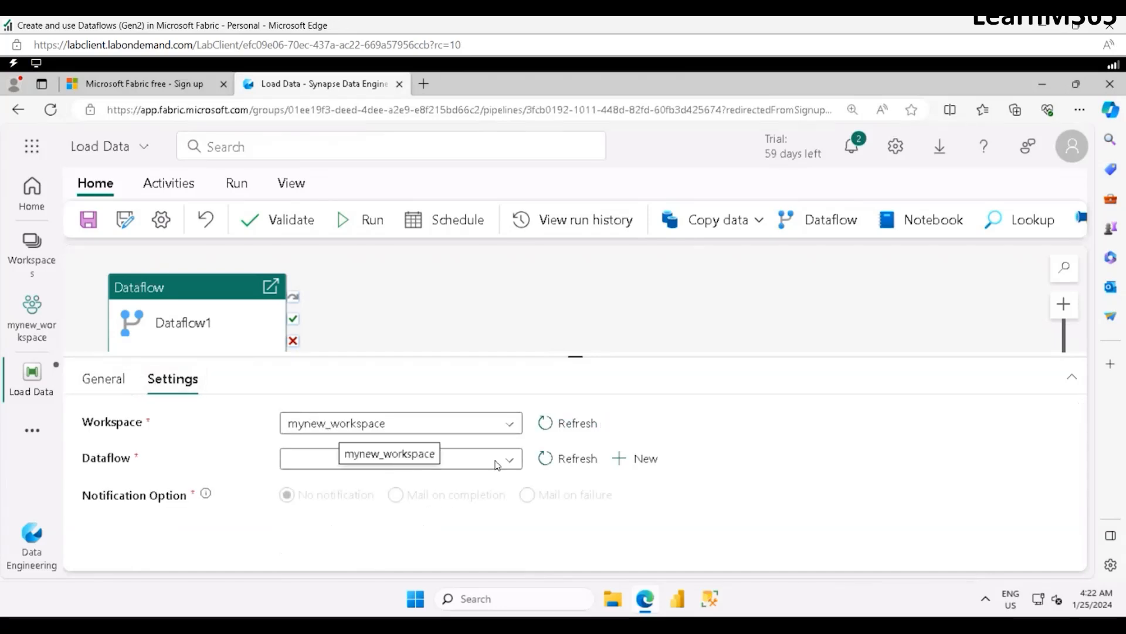
pyautogui.click(474, 463)
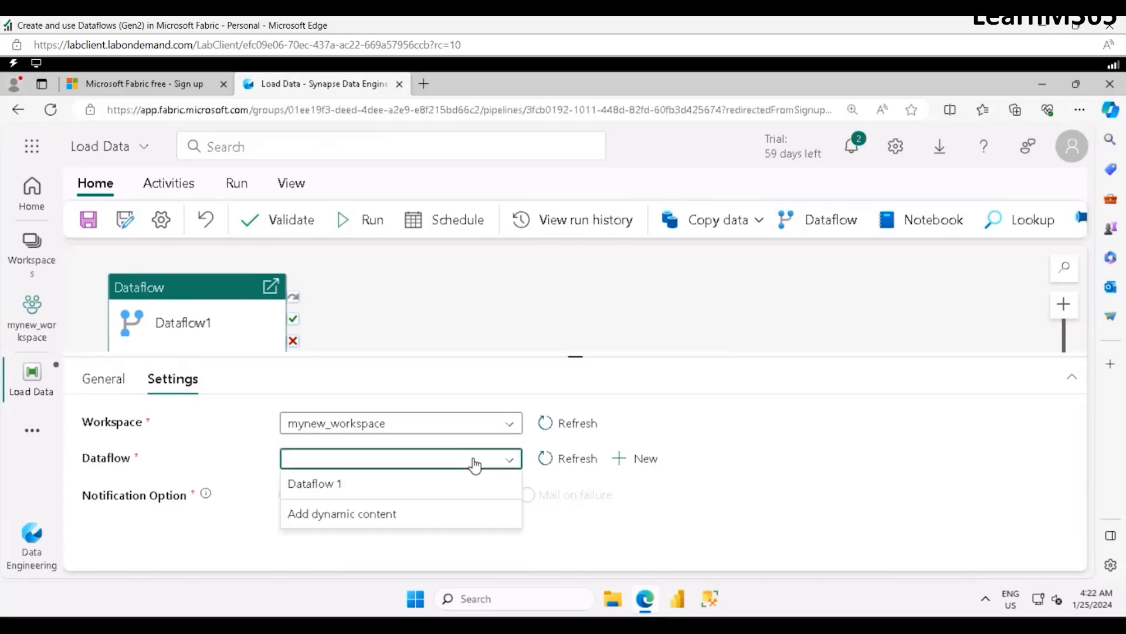
pyautogui.click(317, 486)
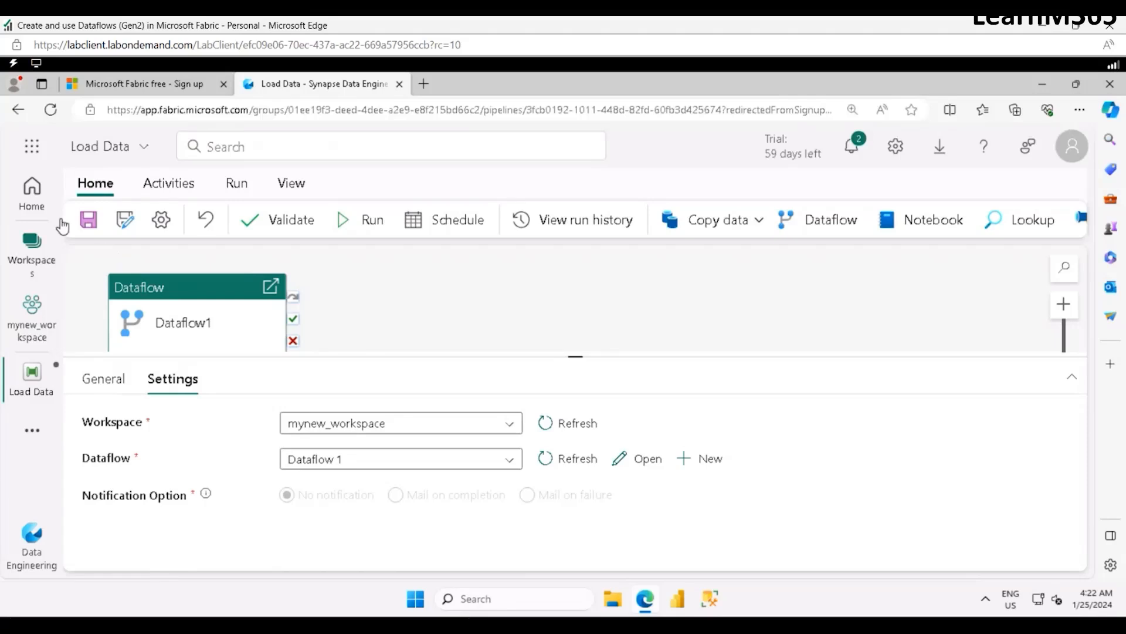
# - Save the pipeline, run it, and enlarge the run output to show the activity status
pyautogui.click(89, 221)
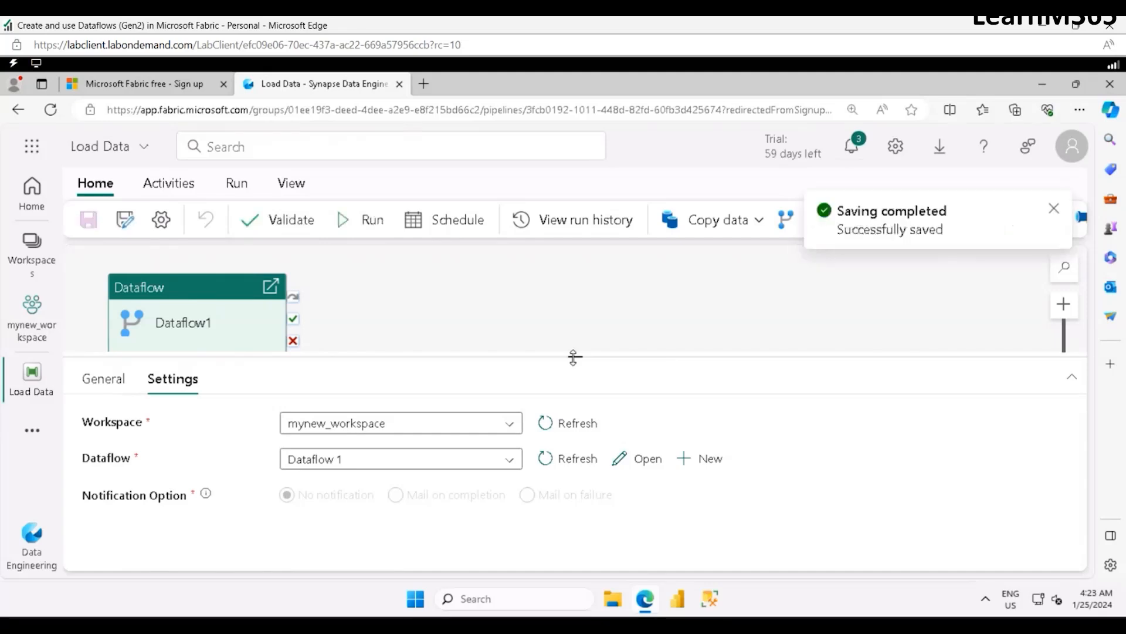
pyautogui.moveTo(573, 356); pyautogui.dragTo(578, 485)
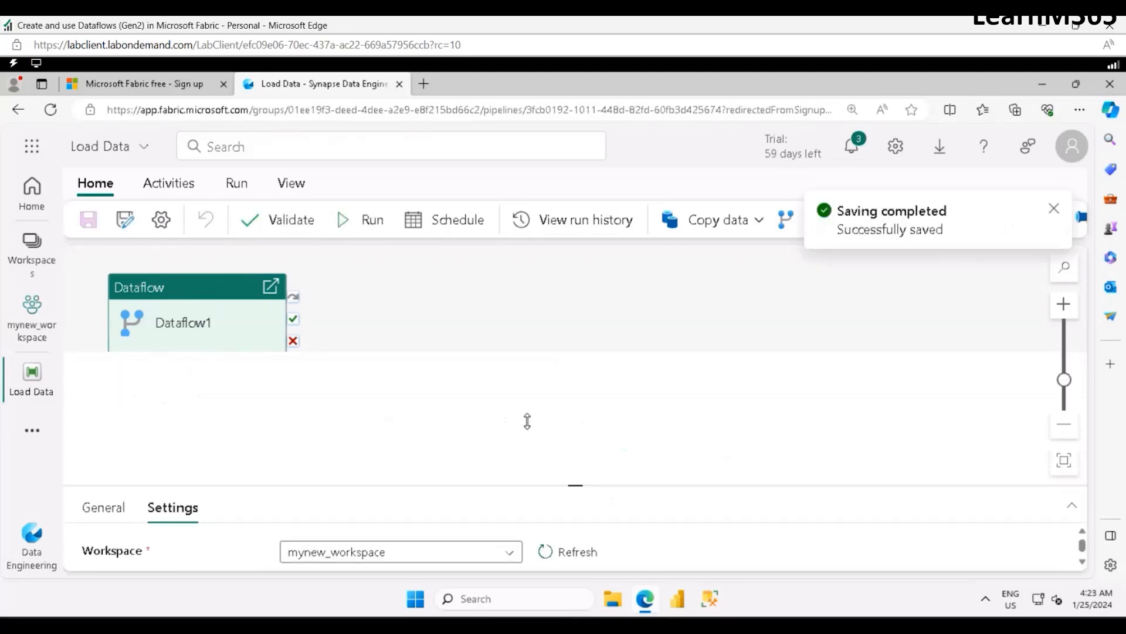
pyautogui.click(361, 219)
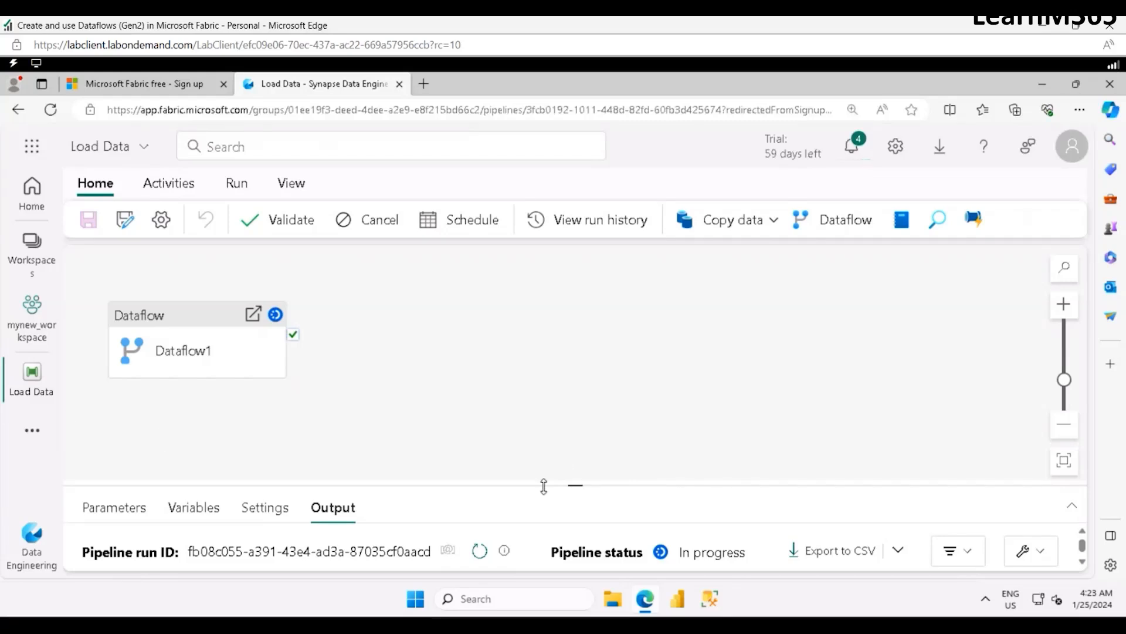
pyautogui.moveTo(573, 483); pyautogui.dragTo(558, 382)
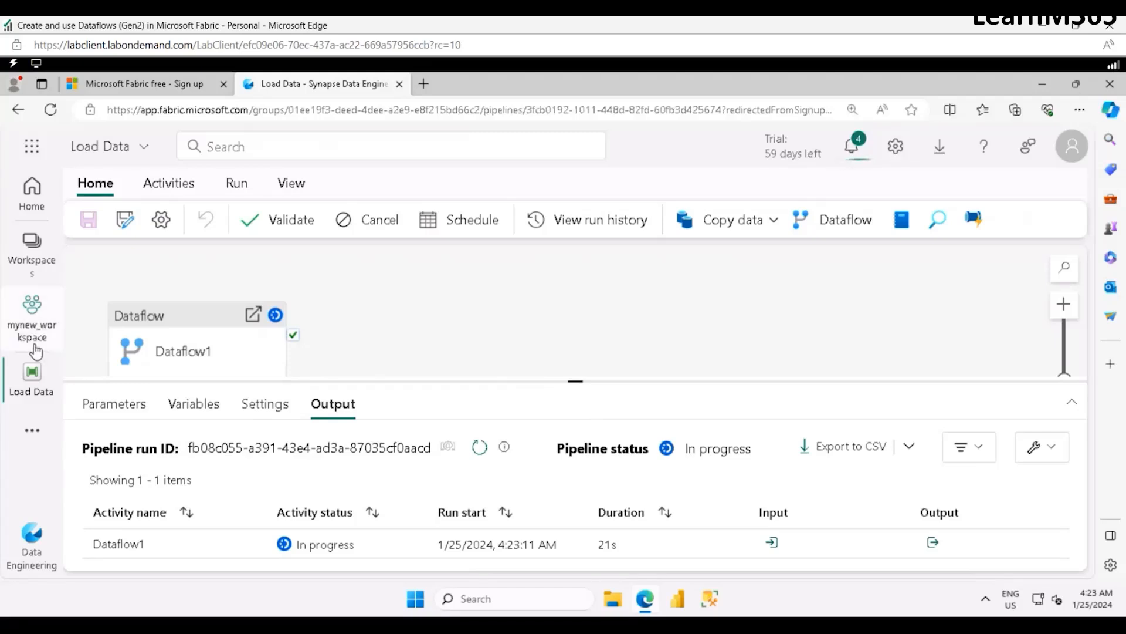
# - Open new_lakehouse from the workspace, expand its tables, and preview the orders table
pyautogui.click(29, 330)
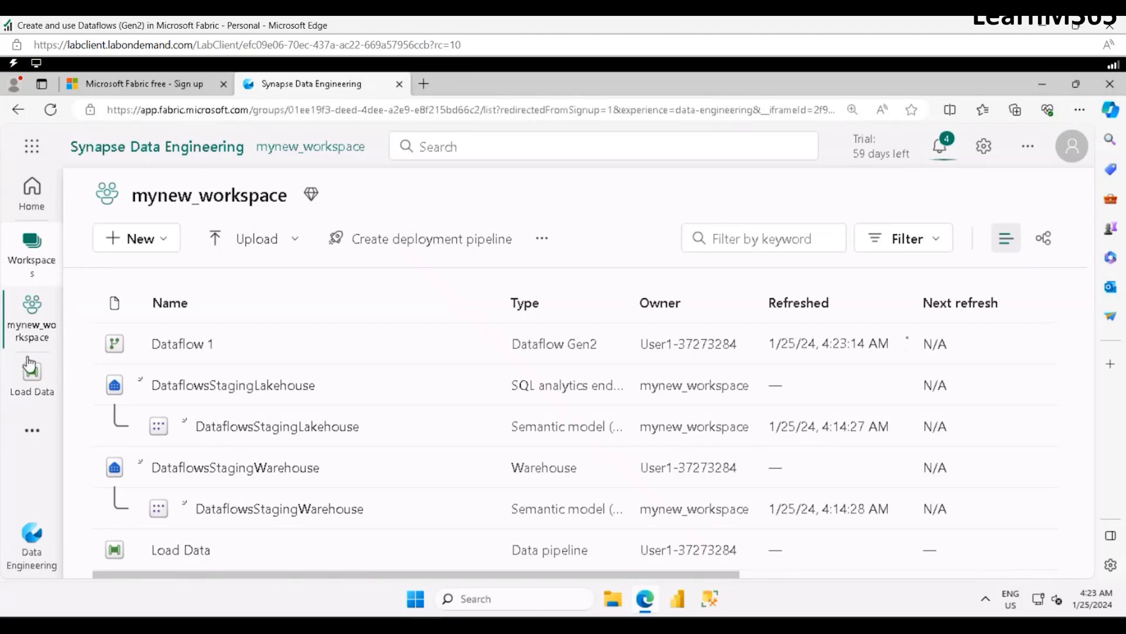
pyautogui.click(34, 434)
pyautogui.click(121, 418)
pyautogui.click(101, 365)
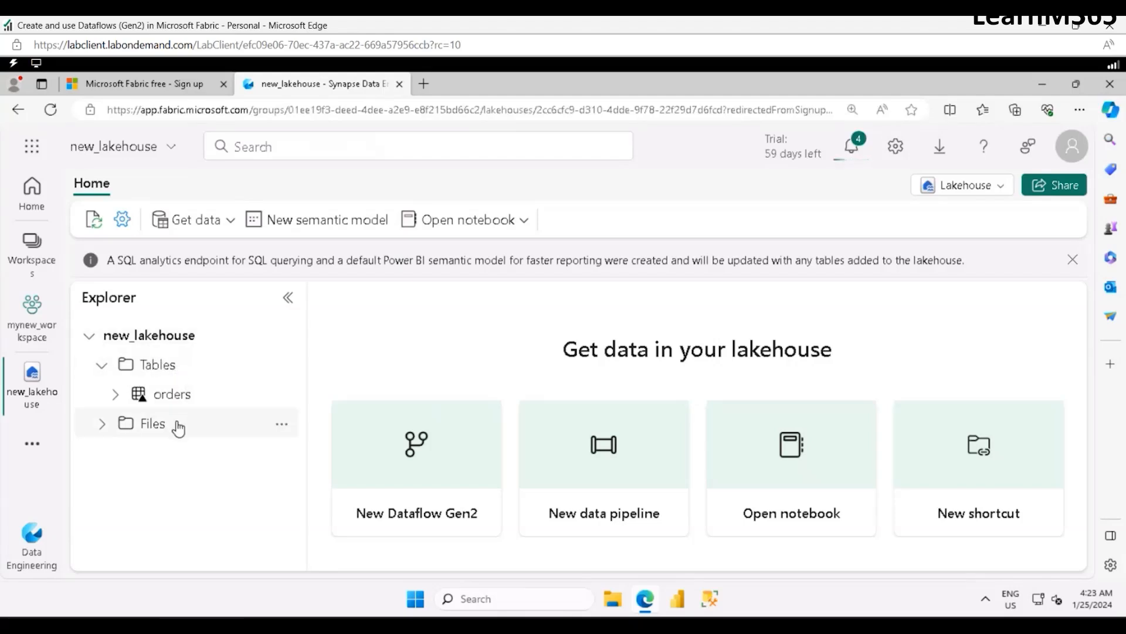
pyautogui.click(172, 405)
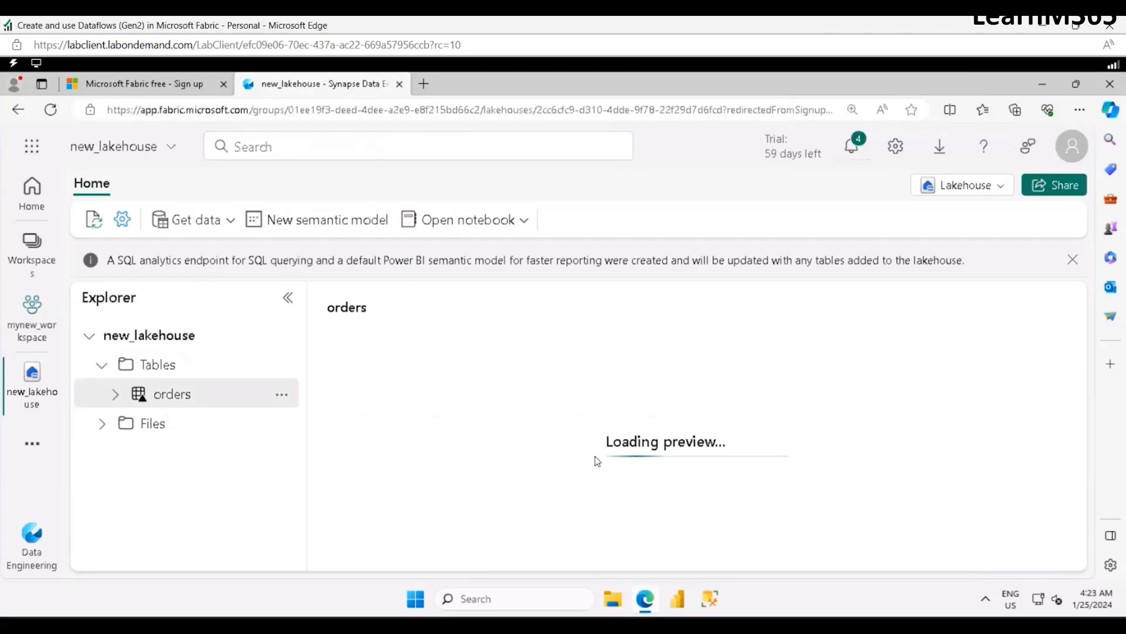